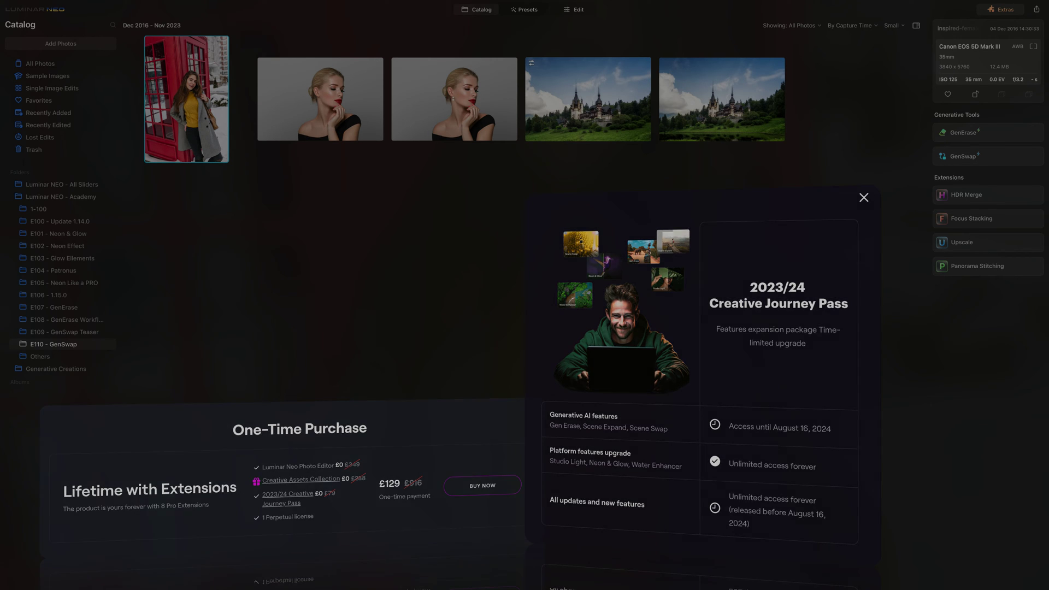
click(580, 96)
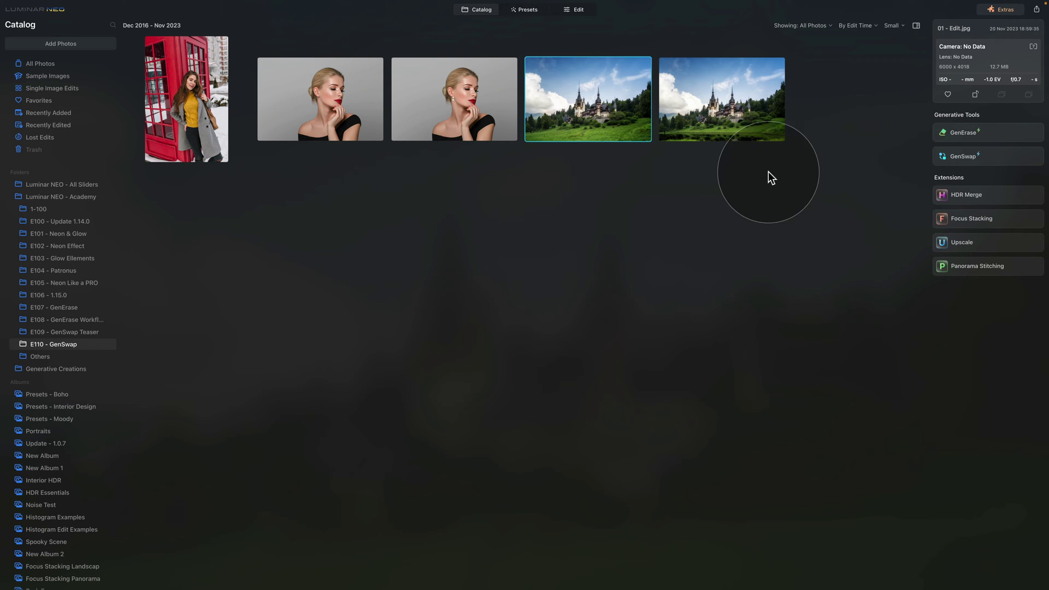
Load the castle photo into GenSwap, which starts with brush size 20.
click(952, 161)
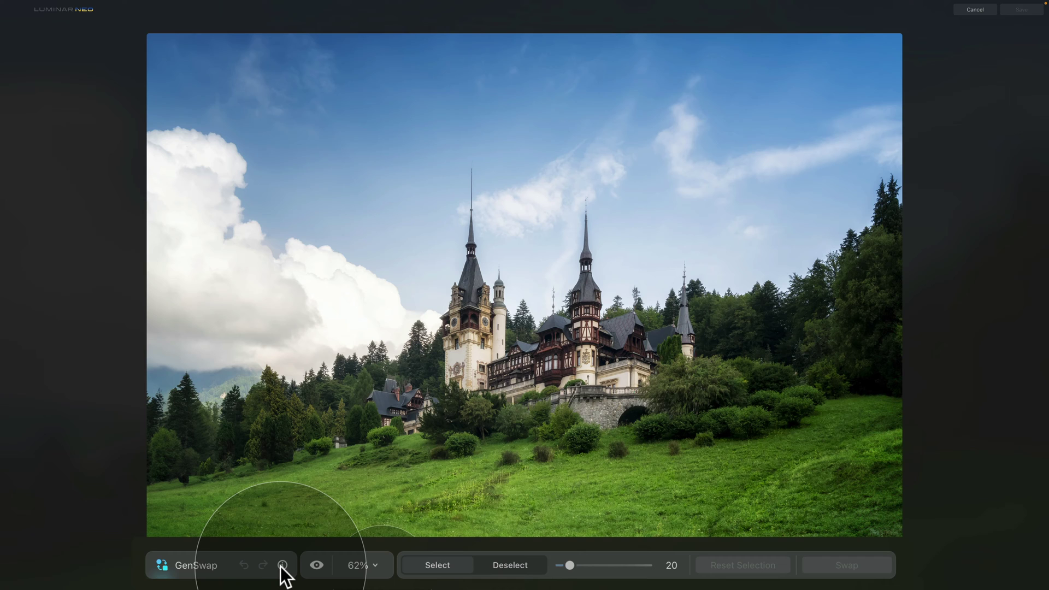
mouse_move(282, 565)
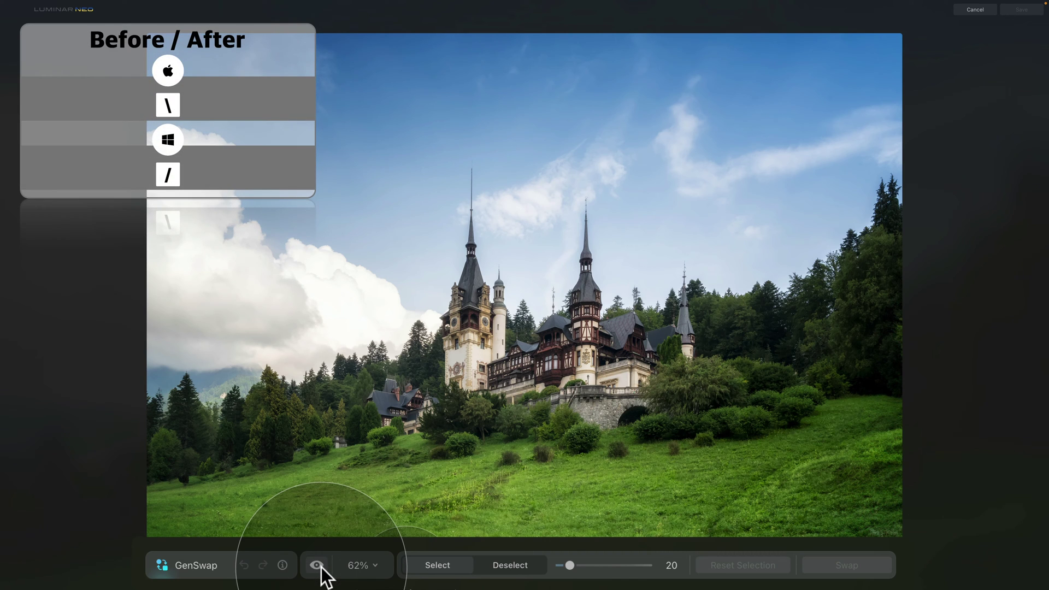
click(349, 566)
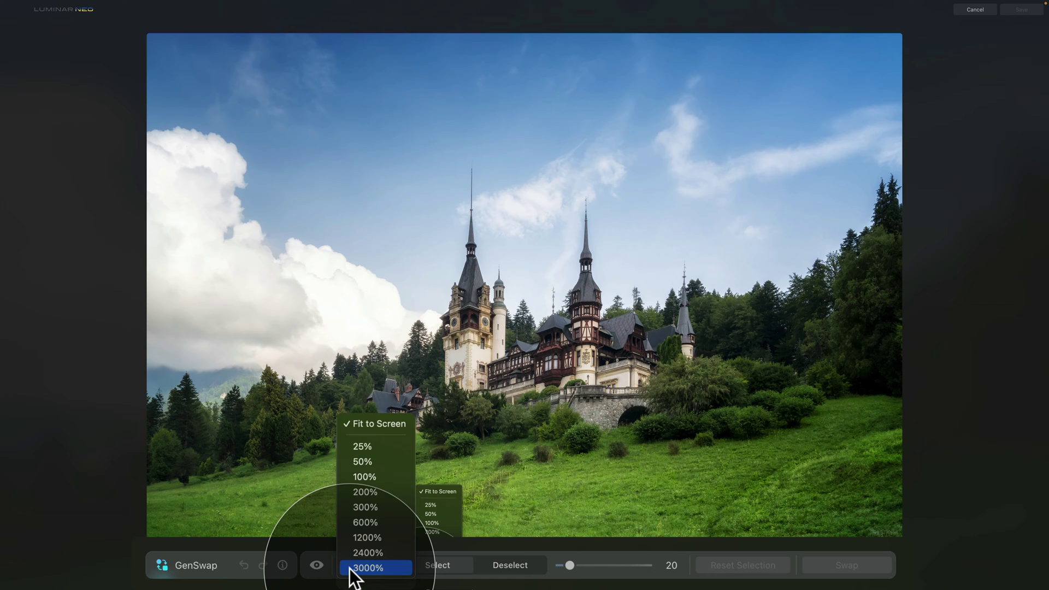
click(372, 566)
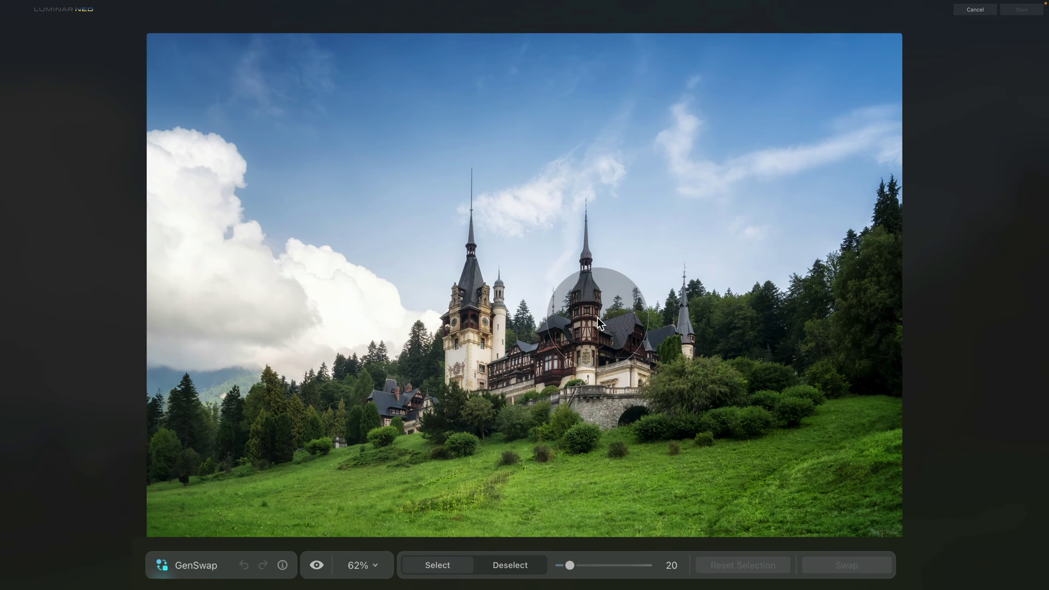
scroll(637, 273, up, 2)
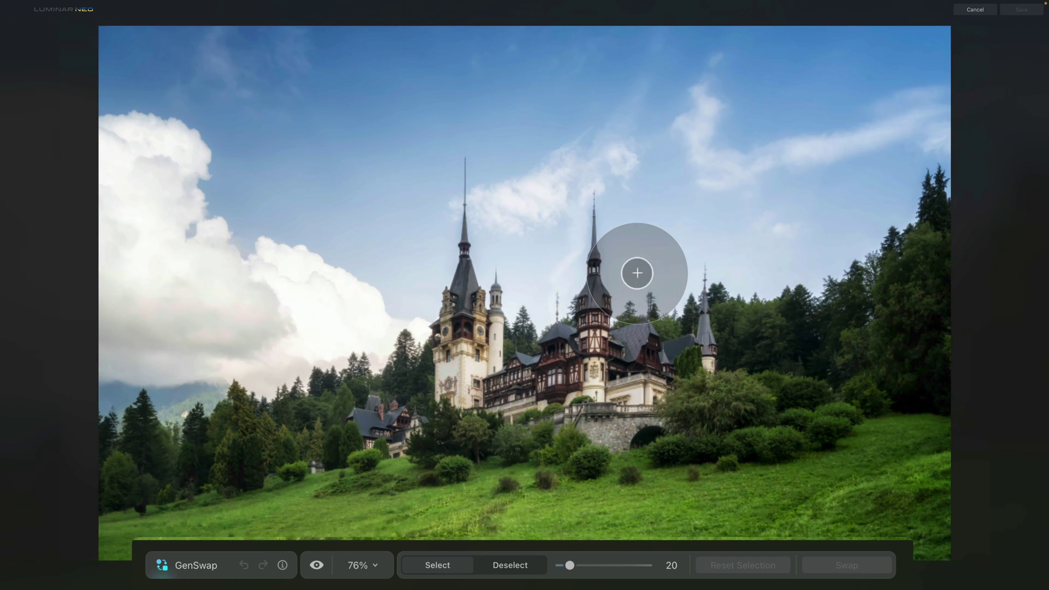
scroll(637, 273, down, 2)
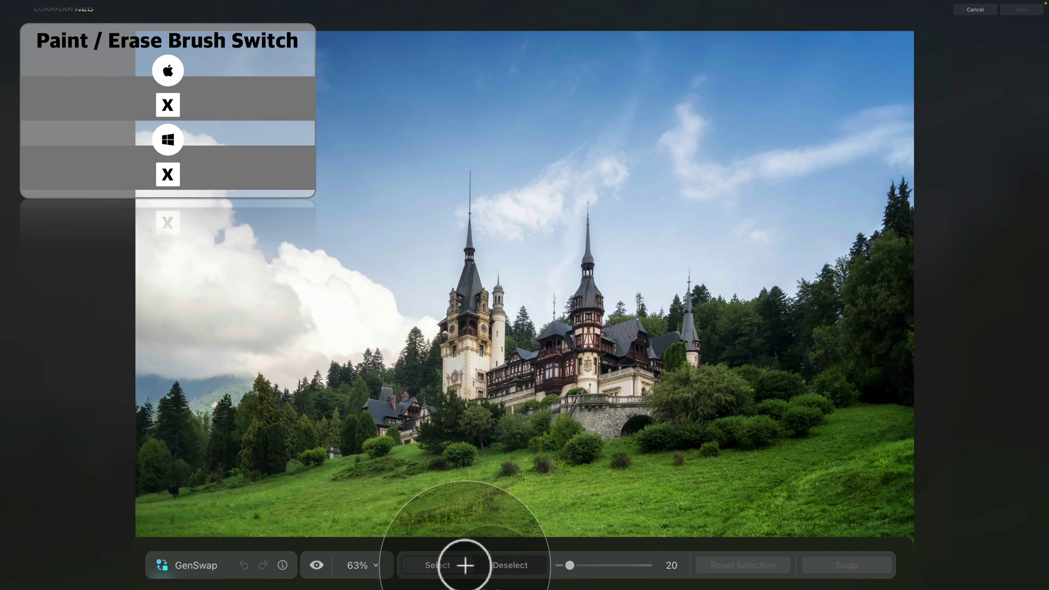
Paint a test stroke on the grass, erase part of it, enlarge the brush to 34, then reset the selection.
click(504, 566)
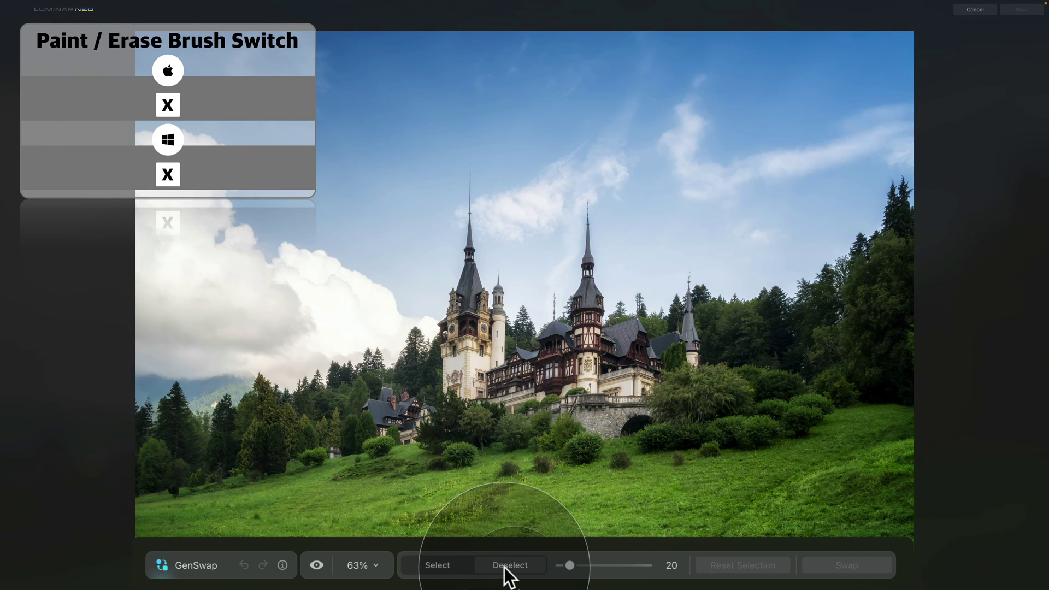
click(454, 562)
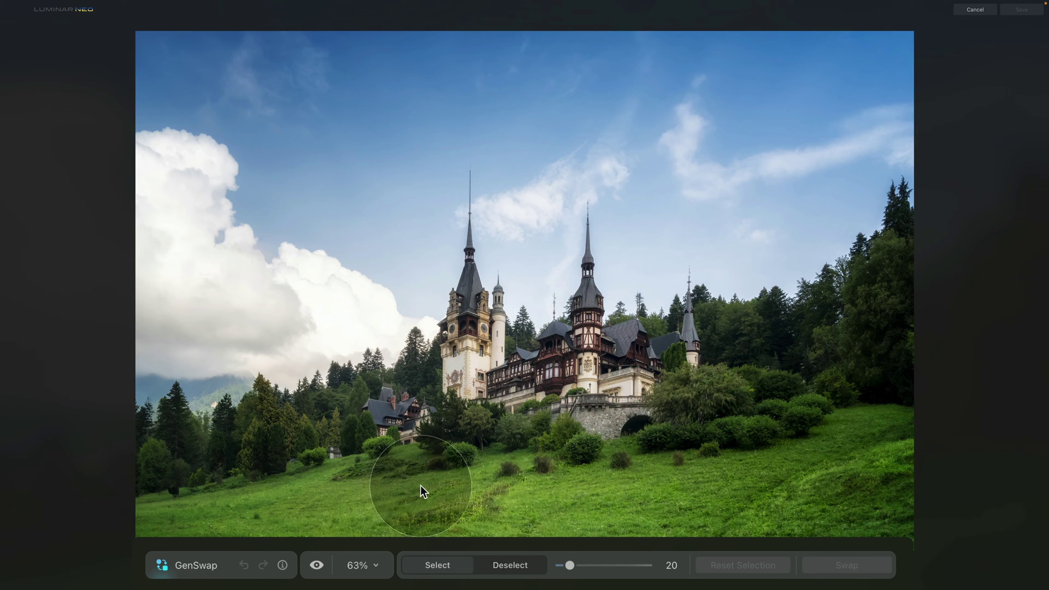
drag(383, 492, 459, 496)
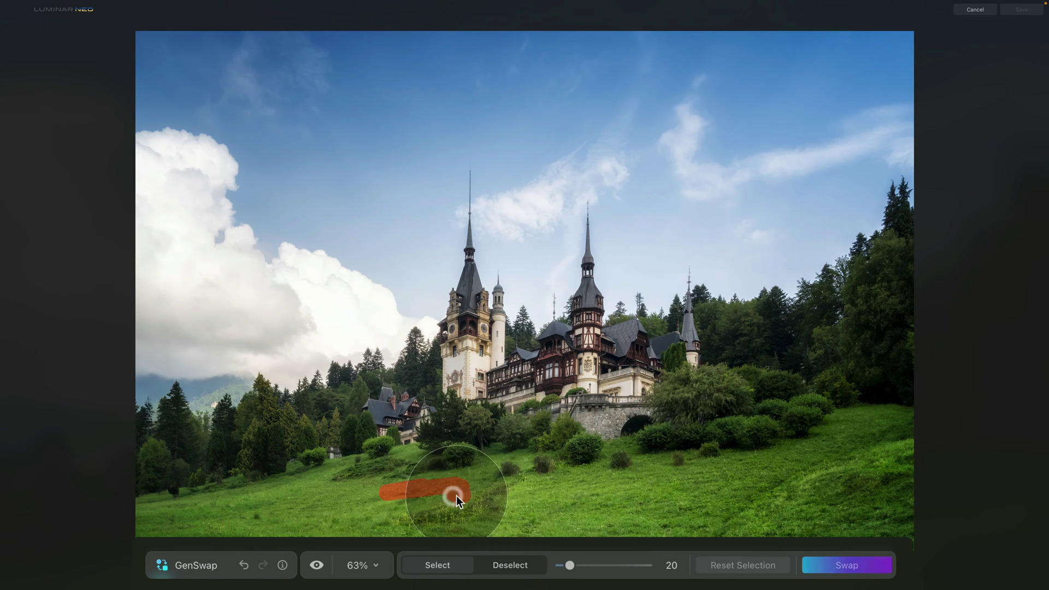
click(509, 565)
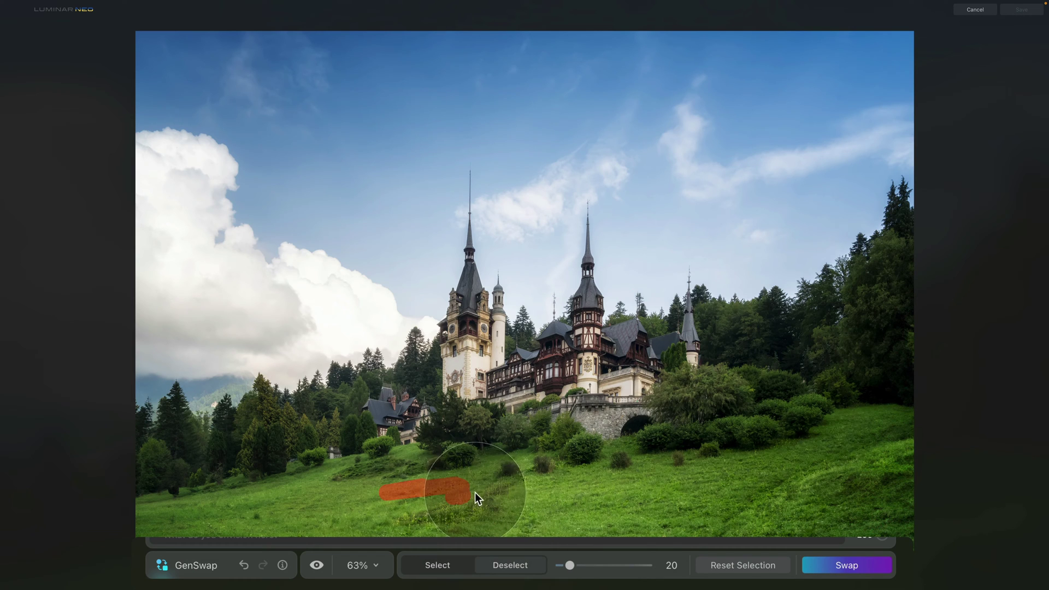
mouse_move(474, 493)
mouse_down()
mouse_move(431, 521)
mouse_move(472, 476)
mouse_move(426, 507)
mouse_move(452, 474)
mouse_up()
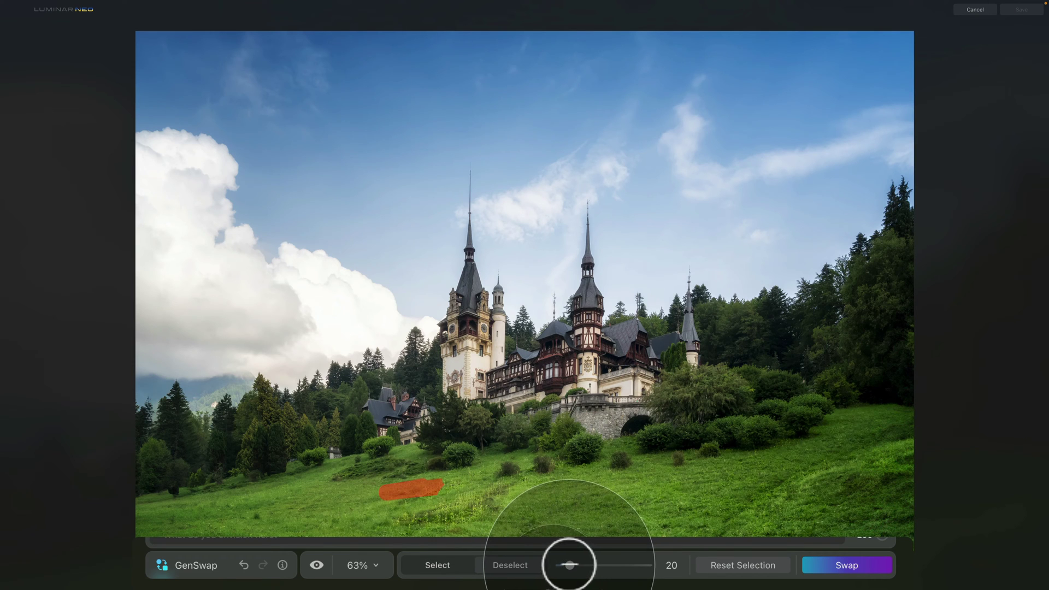
drag(571, 565, 582, 565)
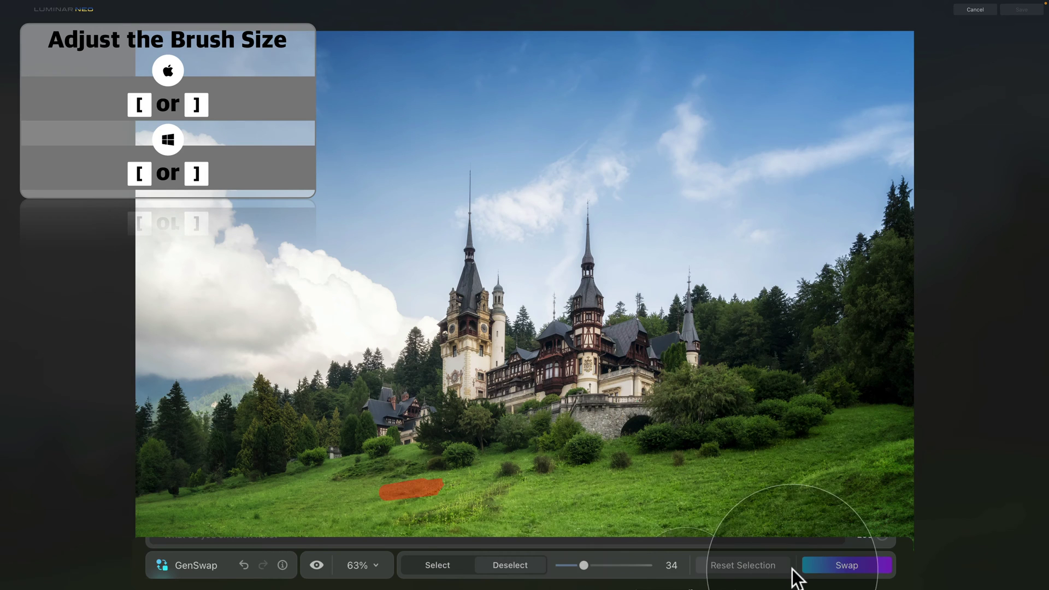
click(760, 567)
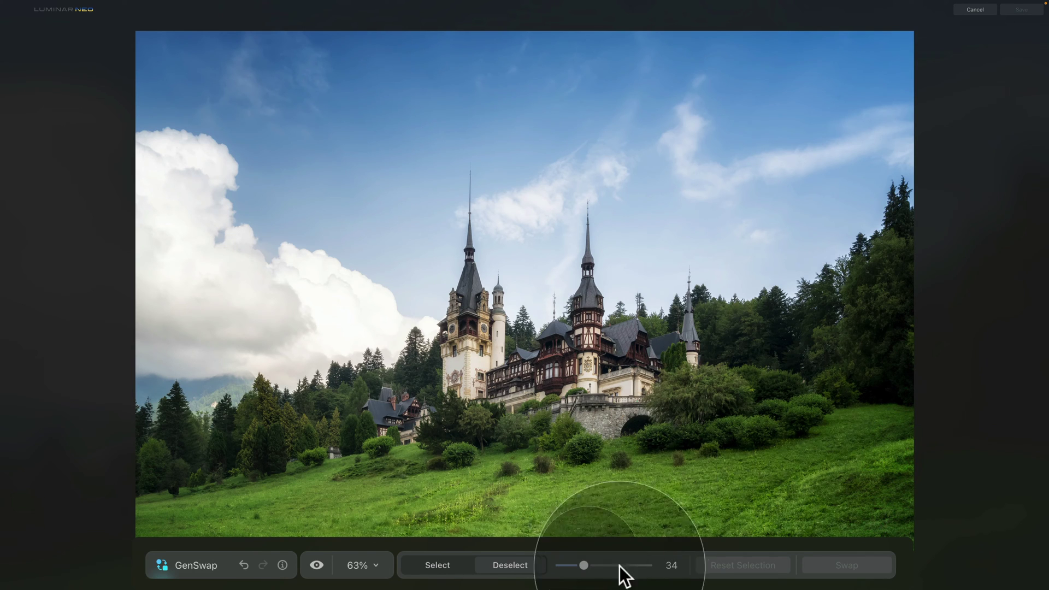
Set the Select brush to size 88 and mask the grass strip along the photo's bottom edge.
drag(586, 566, 643, 564)
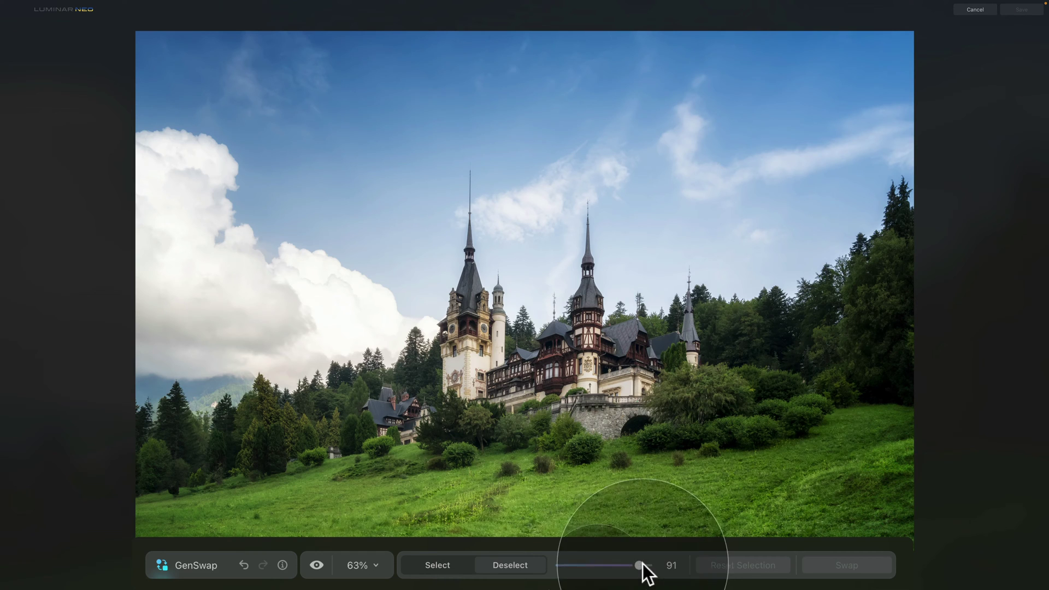
click(455, 563)
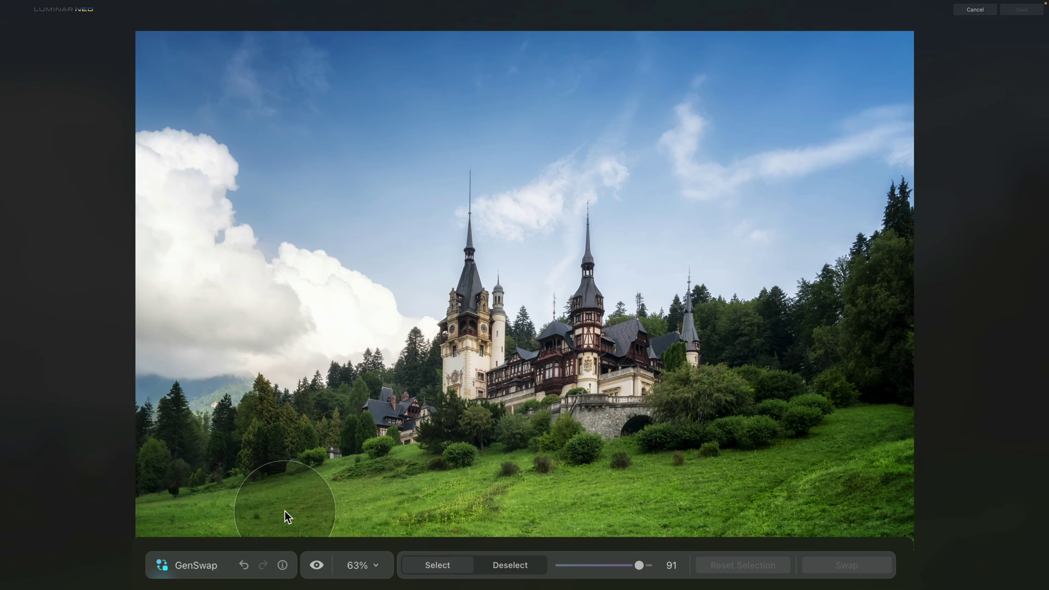
key(bracketleft)
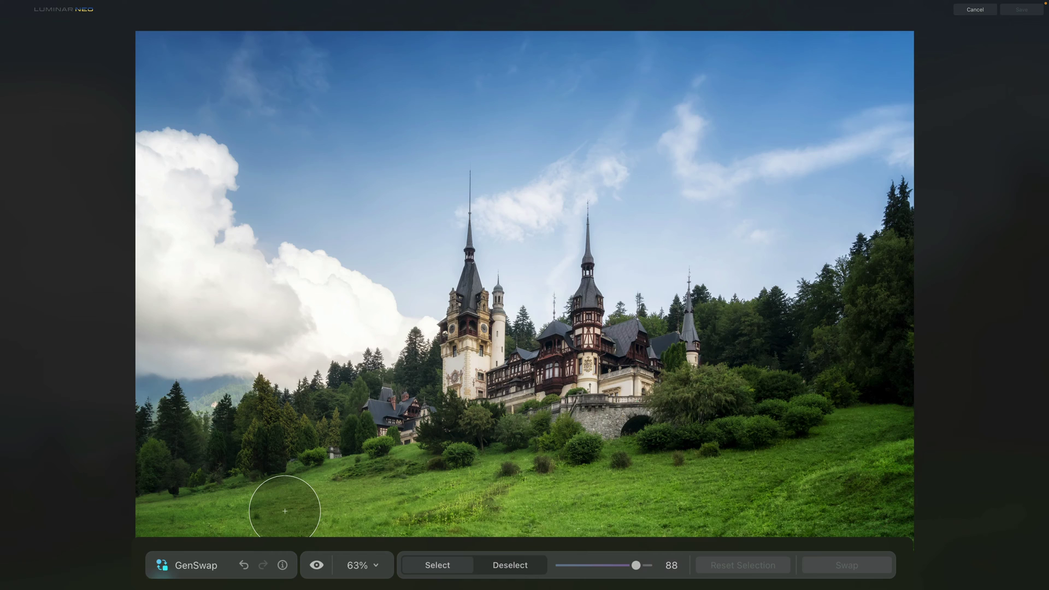
click(156, 530)
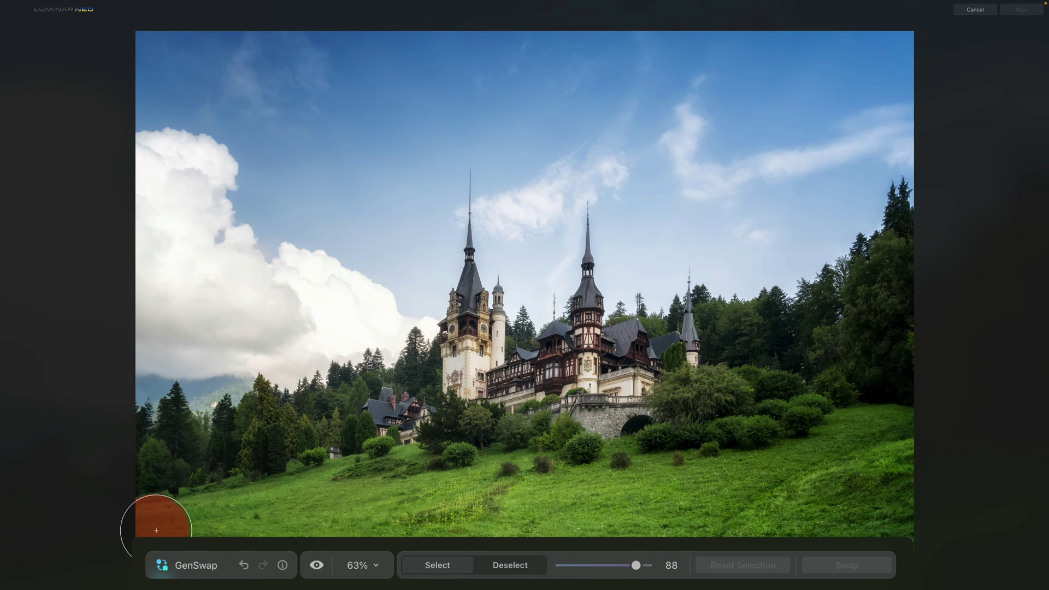
mouse_move(157, 530)
mouse_down()
mouse_move(258, 516)
mouse_move(524, 519)
mouse_move(644, 506)
mouse_move(913, 525)
mouse_move(843, 510)
mouse_move(589, 520)
mouse_up()
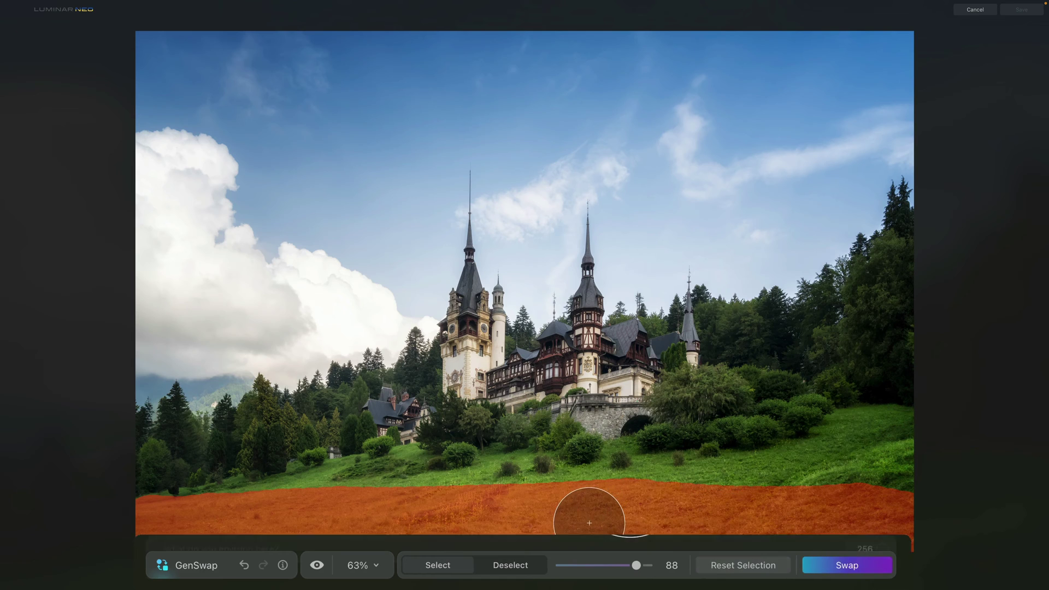
Enter 'lake with green water and reflection' as the GenSwap prompt.
click(281, 535)
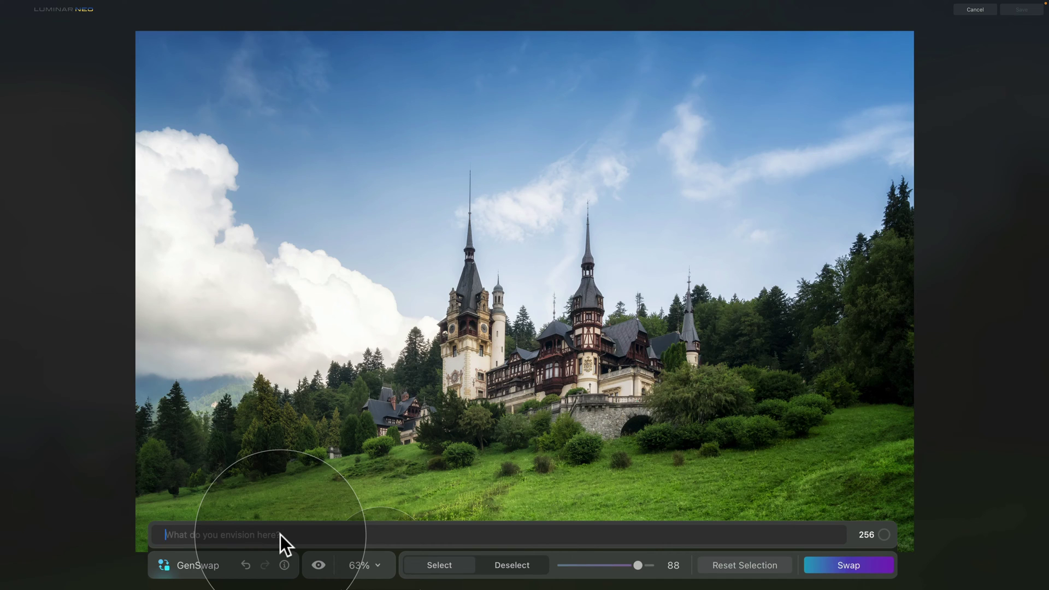
text(lake with reflection)
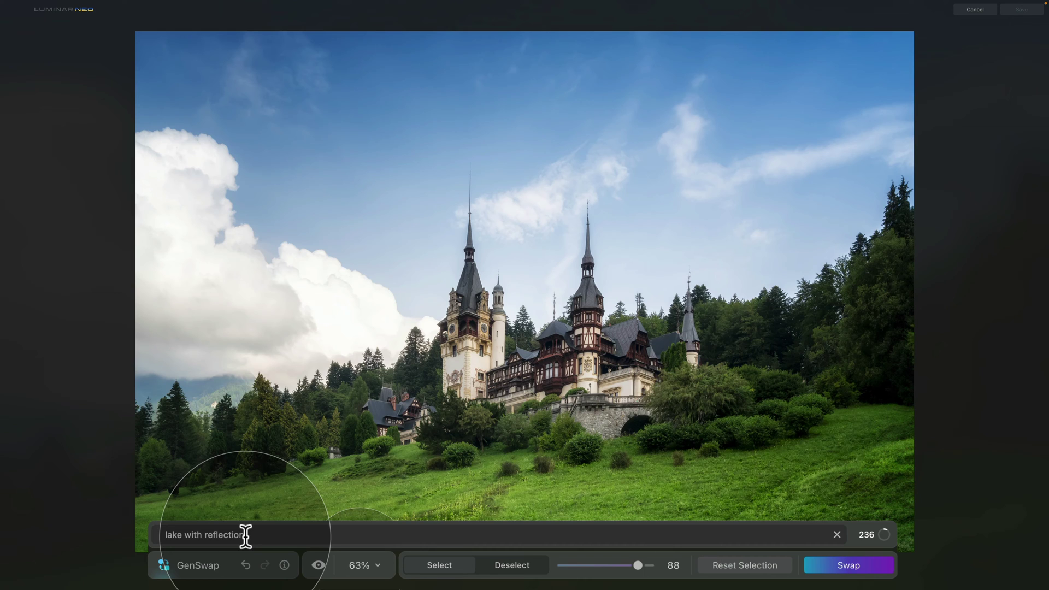
click(182, 534)
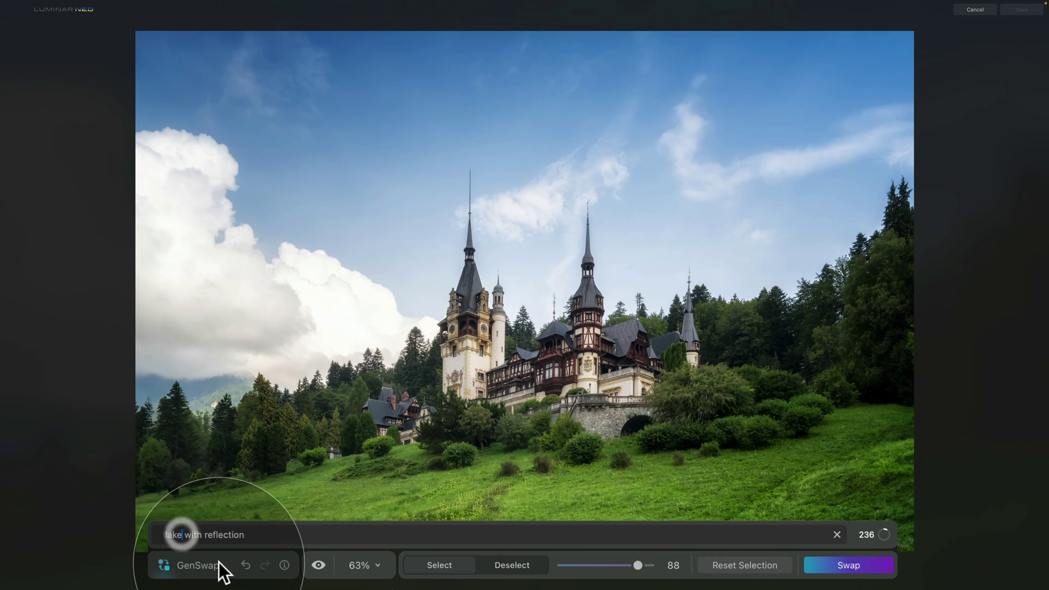
text(with gree)
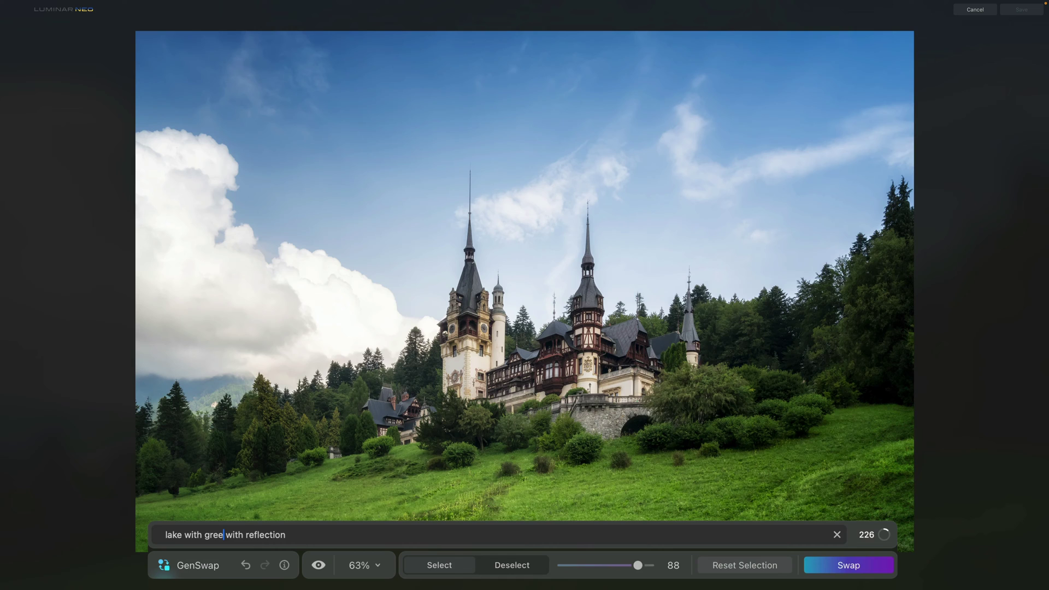
text(n water and)
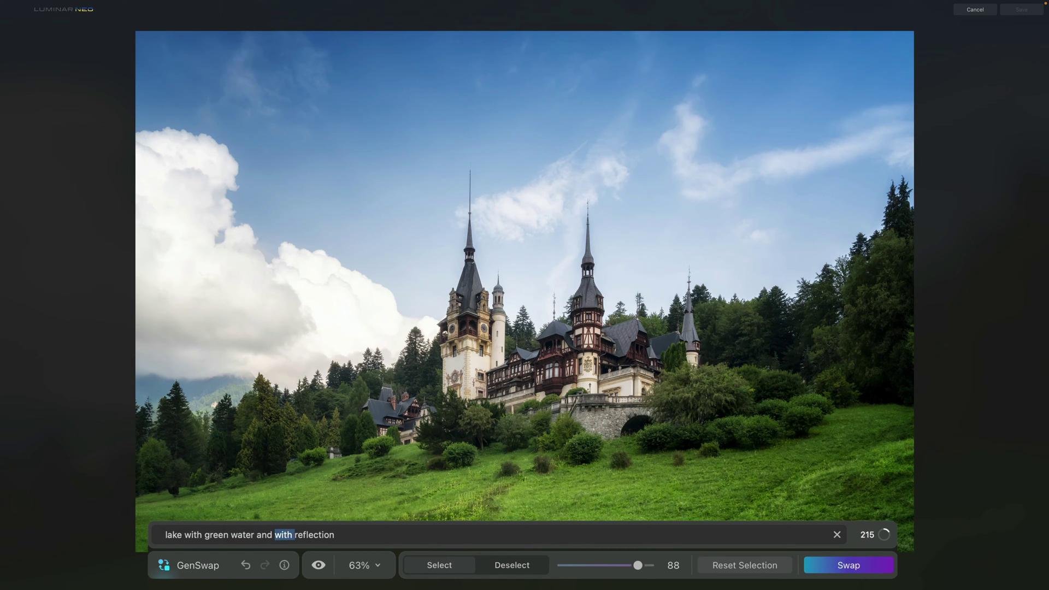
key(BackSpace)
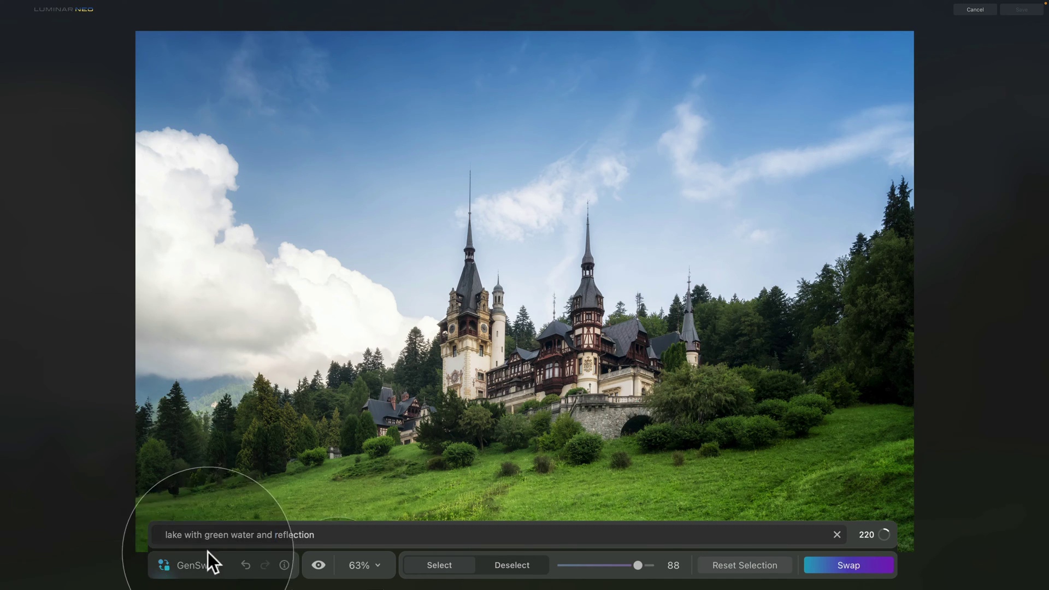
click(335, 533)
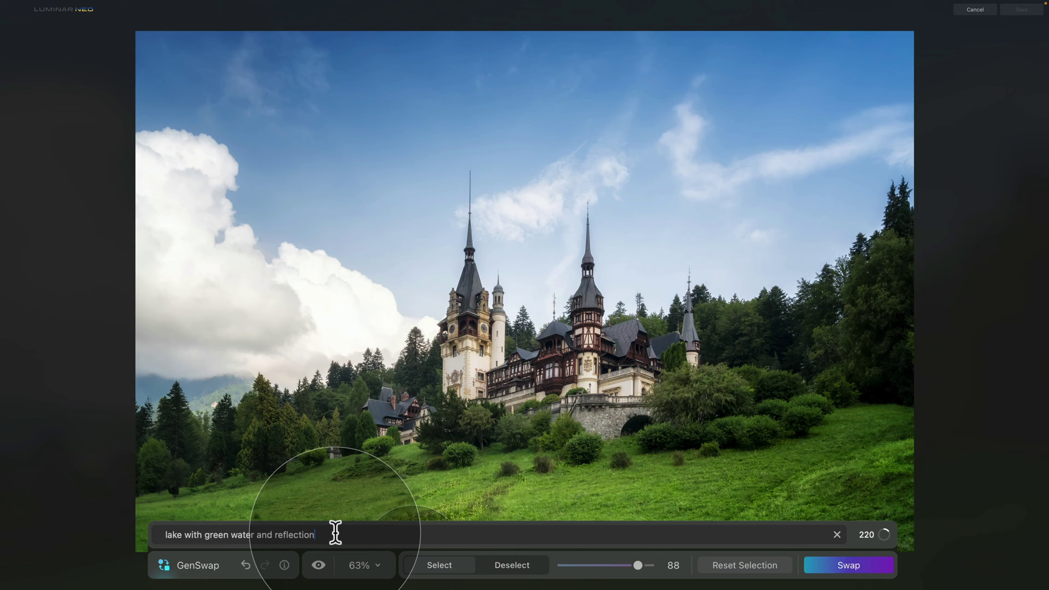
Run Swap to generate the green lake in the masked grass strip.
click(842, 566)
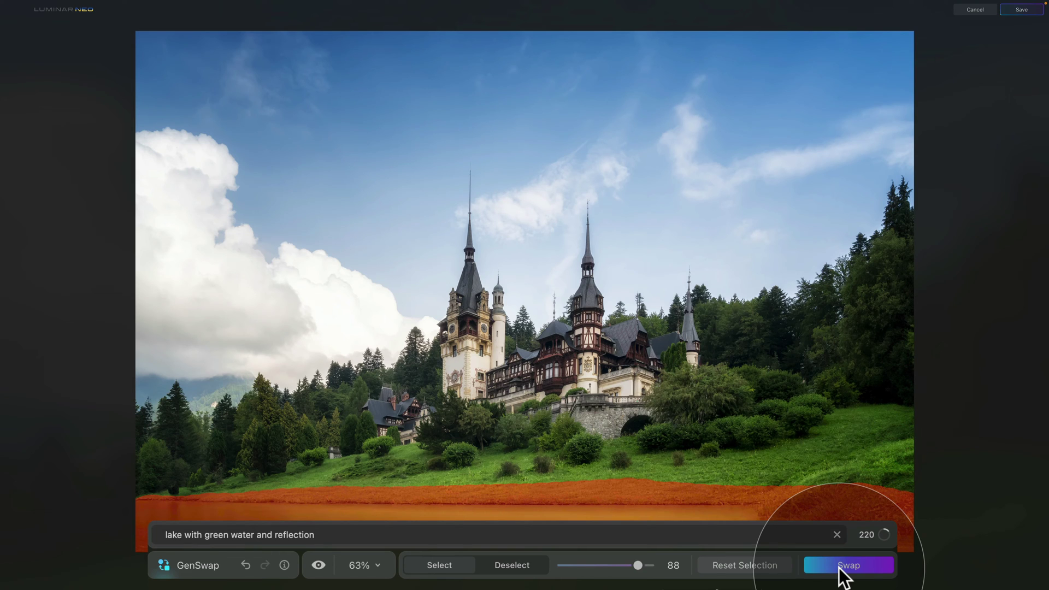
click(838, 566)
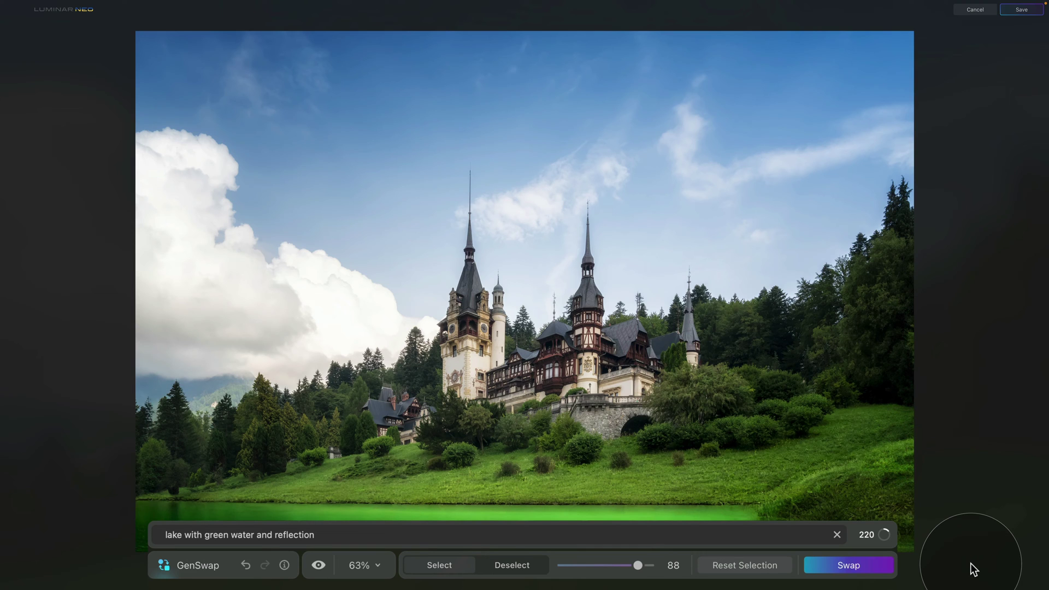
click(325, 533)
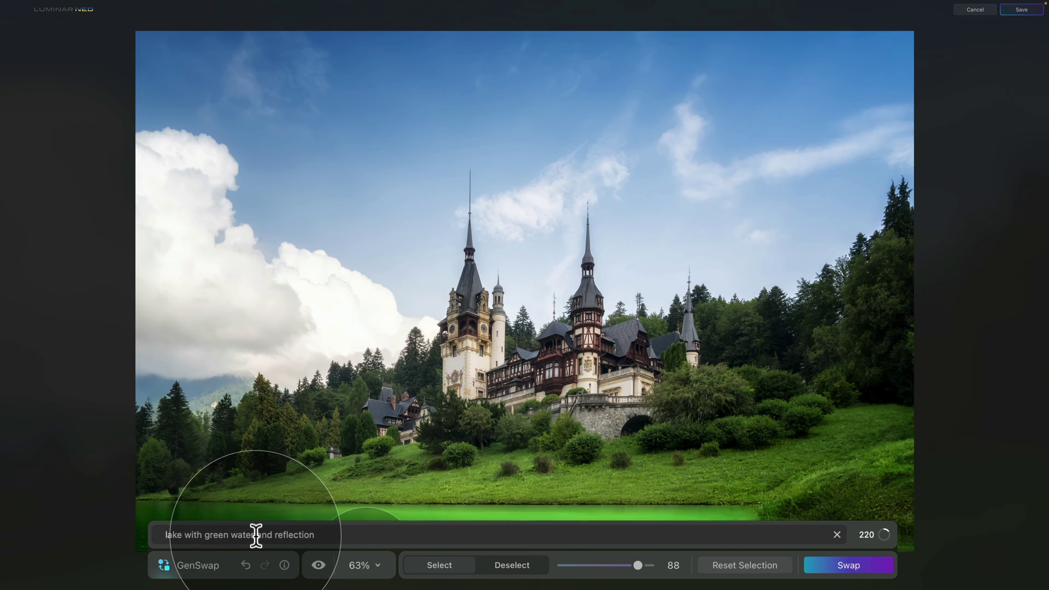
Change the prompt to 'lake with reflection', widen the mask over the strip, and regenerate.
drag(256, 535, 182, 534)
key(BackSpace)
mouse_move(257, 588)
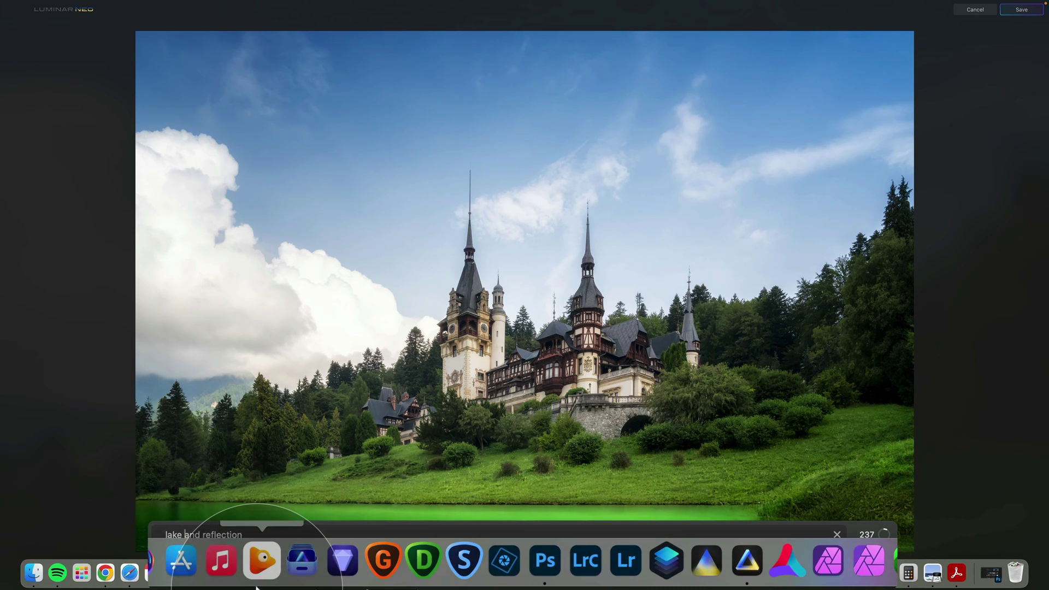
double_click(192, 535)
key(BackSpace)
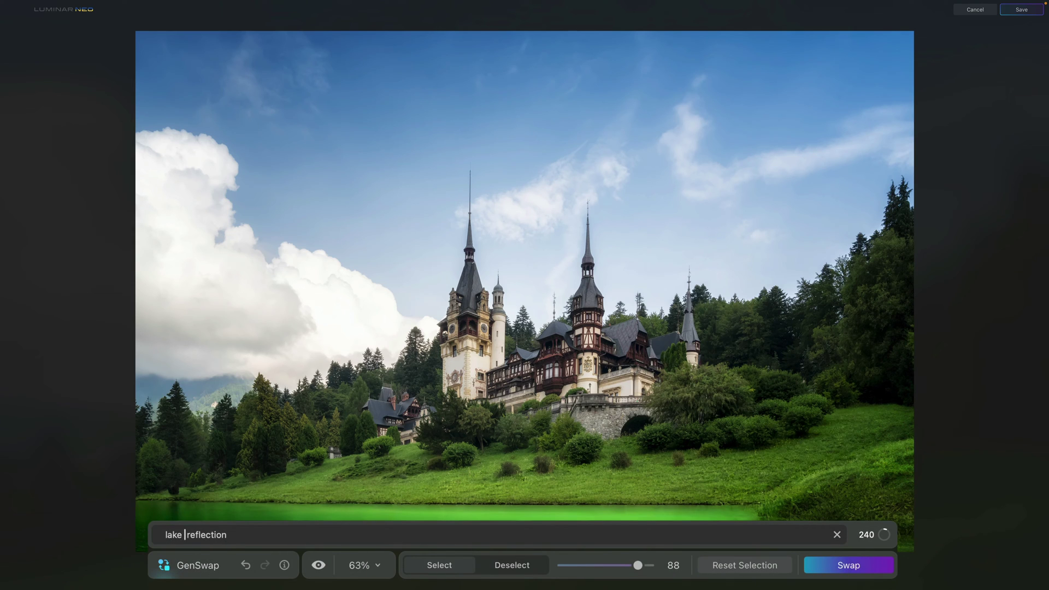
text(with)
click(364, 501)
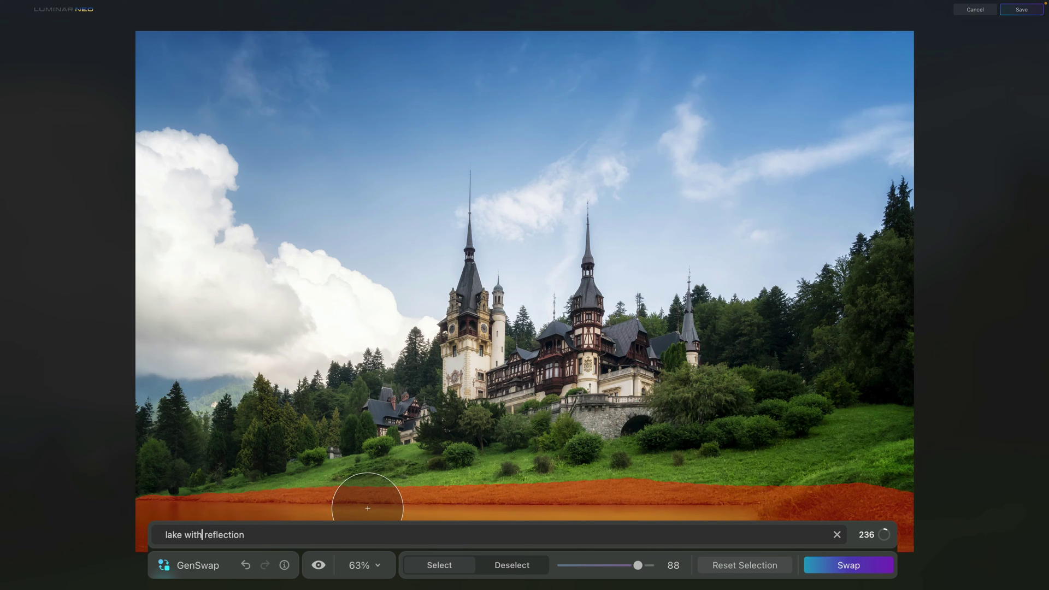
click(881, 560)
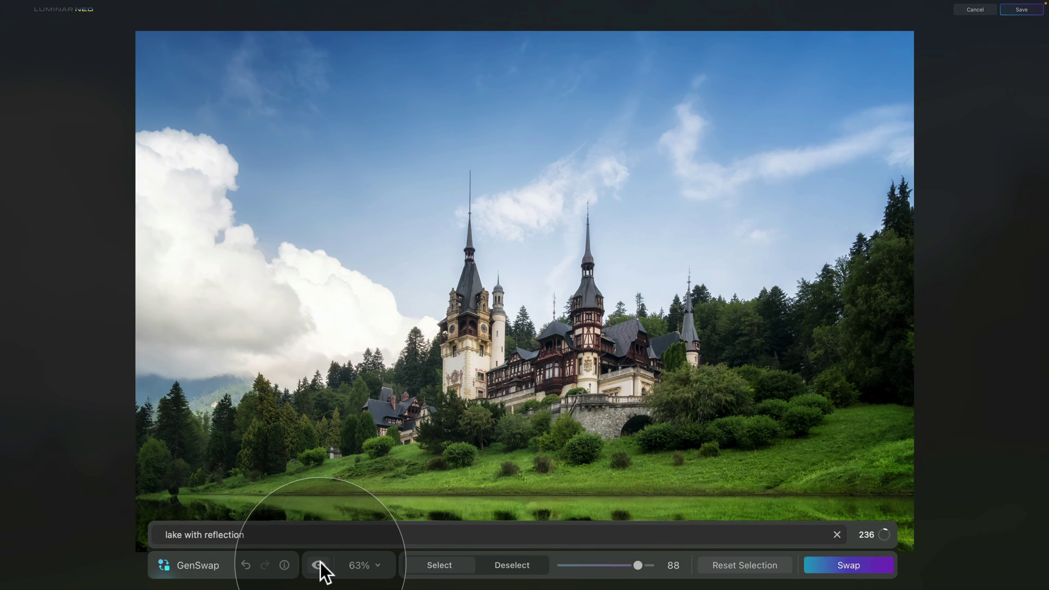
Compare before and after, undo/redo back to the lake-reflection version, and save to the catalog.
click(320, 563)
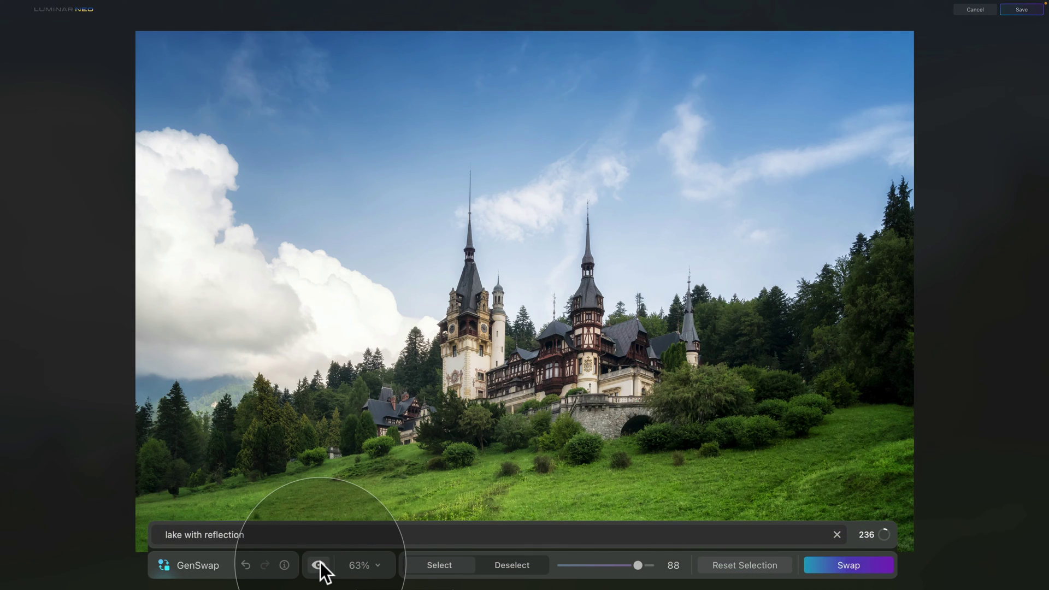
click(320, 563)
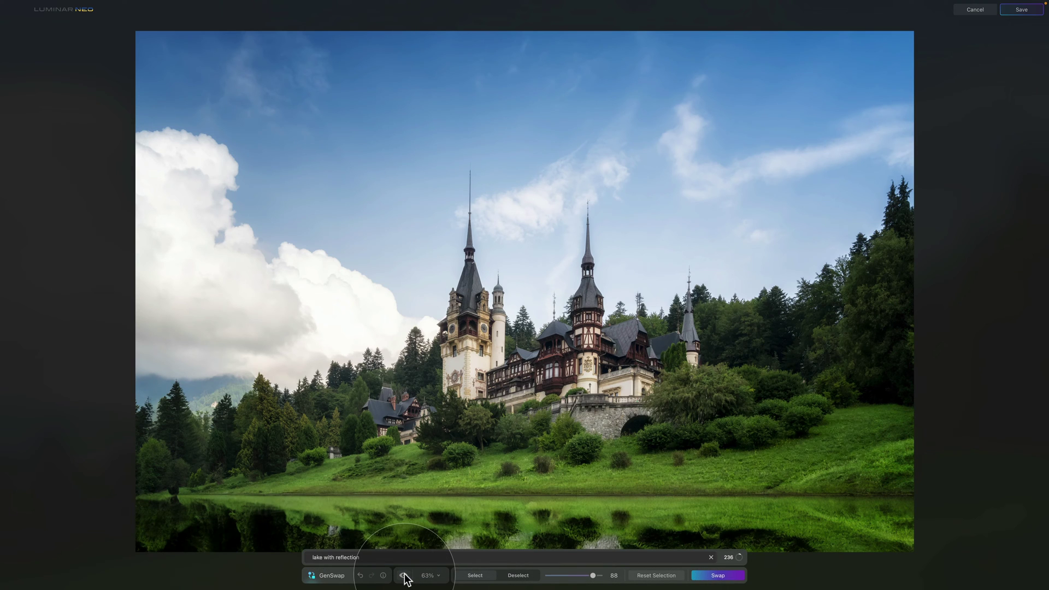
click(360, 576)
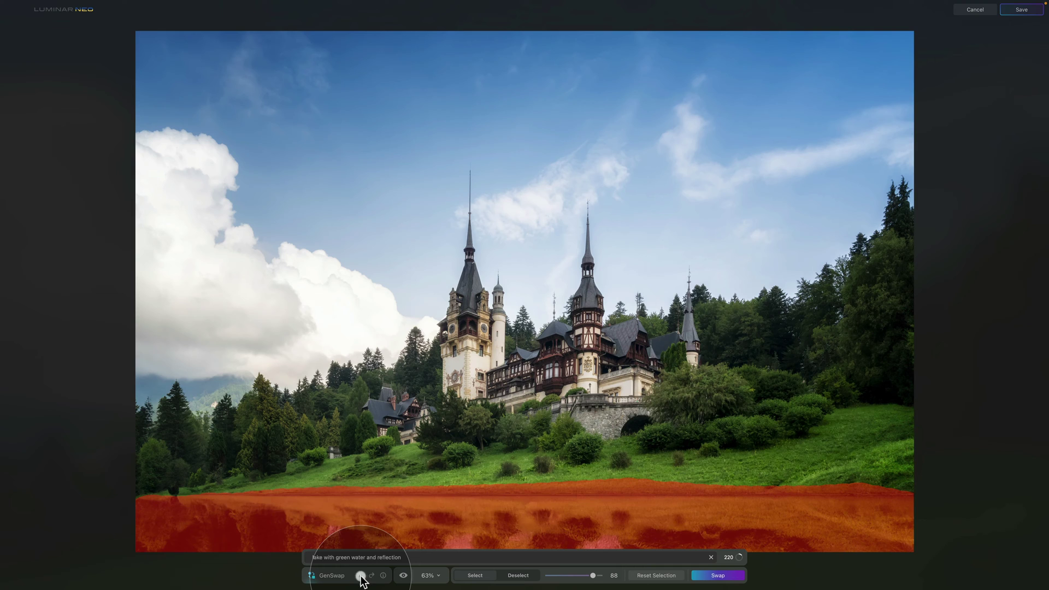
click(360, 576)
click(364, 576)
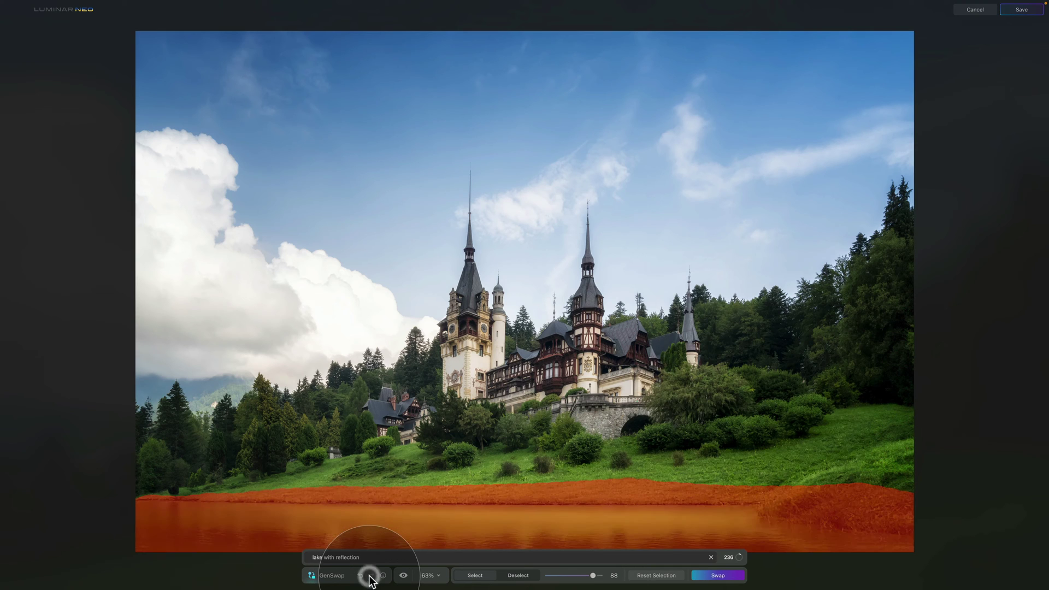
click(370, 578)
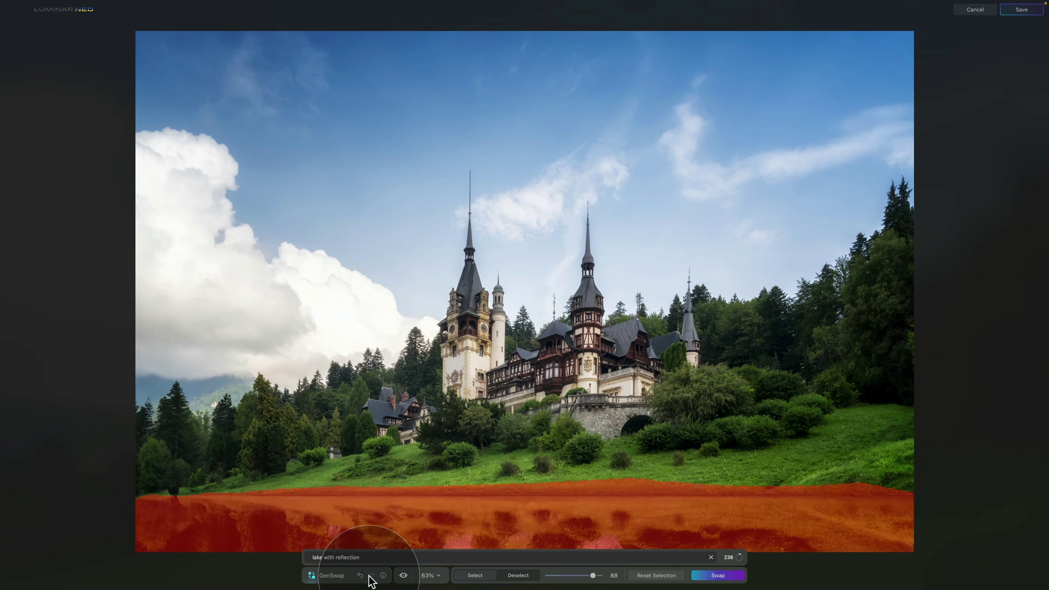
click(403, 576)
click(403, 576)
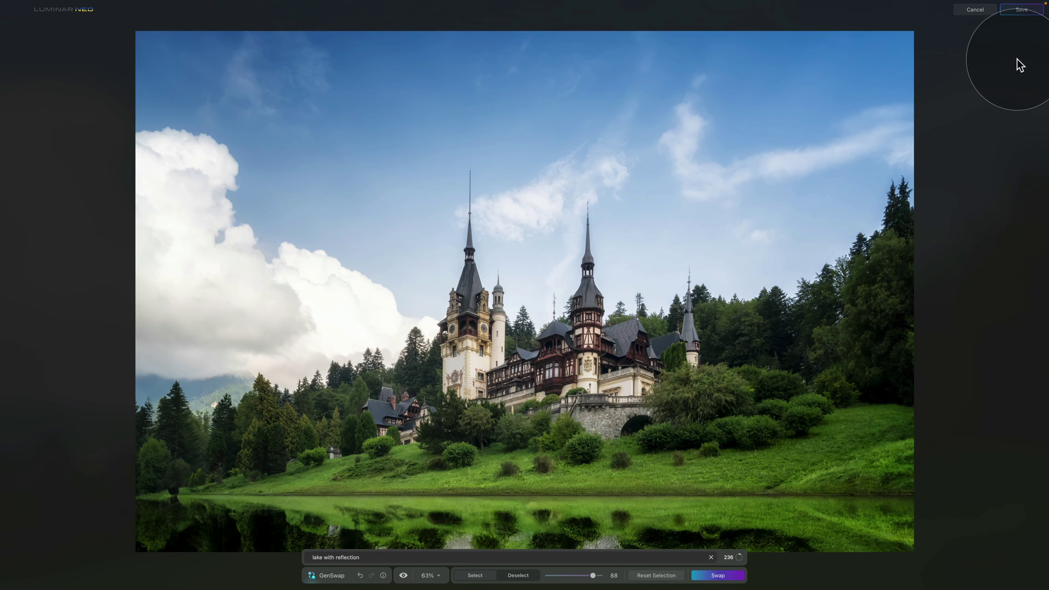
click(1022, 9)
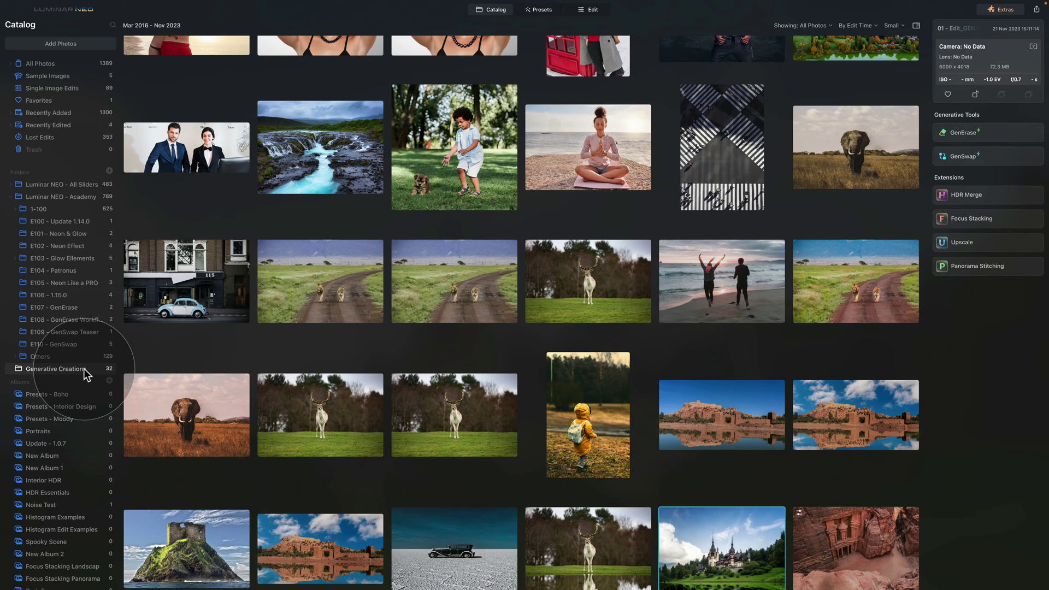
Preview the edited castle photo, then move it into the E110 - GenSwap folder.
double_click(690, 550)
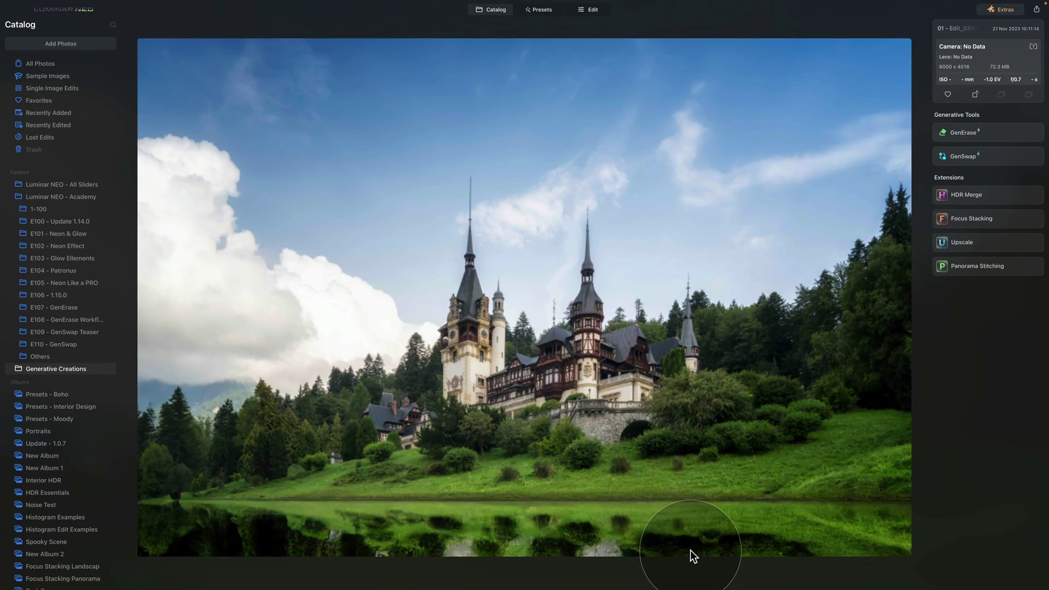
double_click(690, 550)
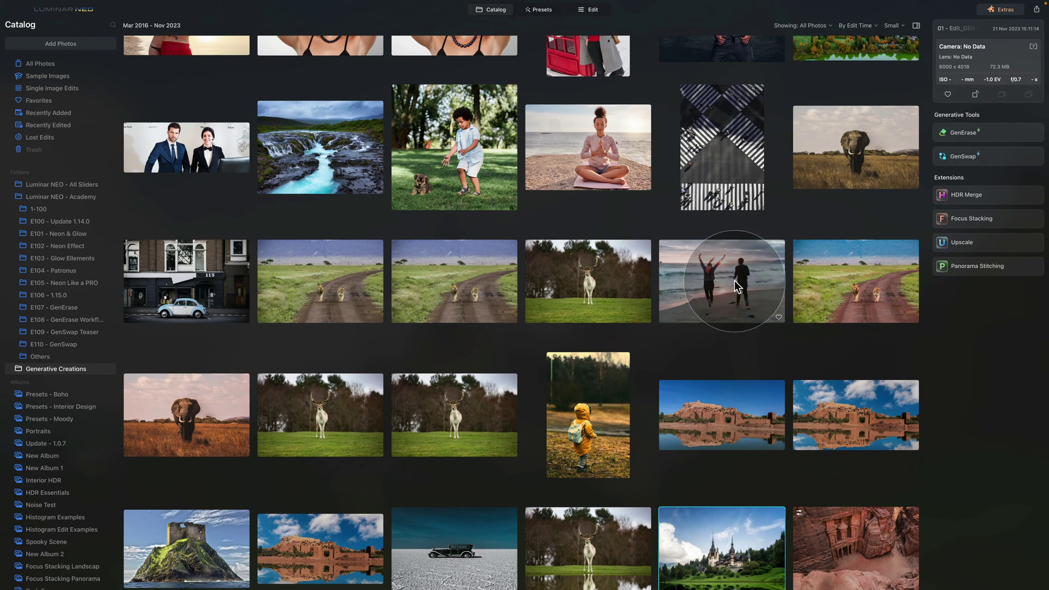
drag(731, 528, 94, 340)
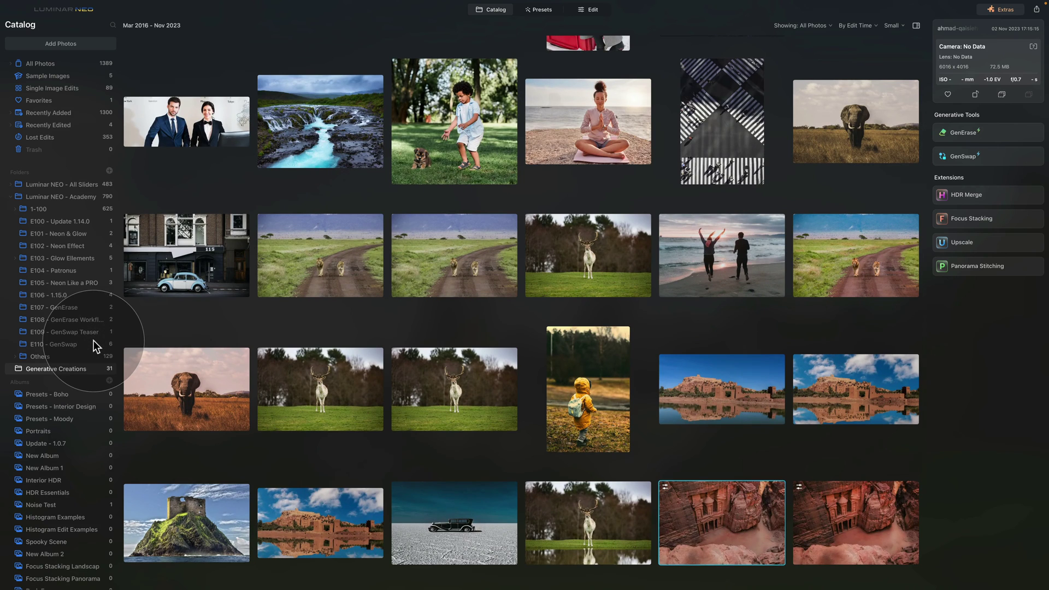
Open the E110 - GenSwap folder, view the castle lake edit, then select the first portrait.
click(95, 343)
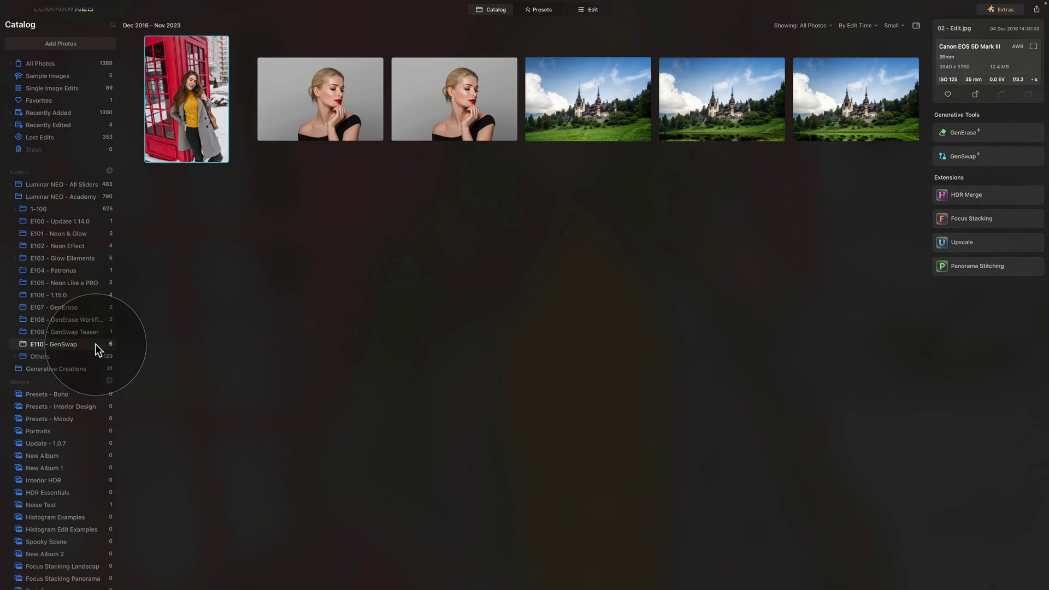
click(825, 107)
double_click(826, 107)
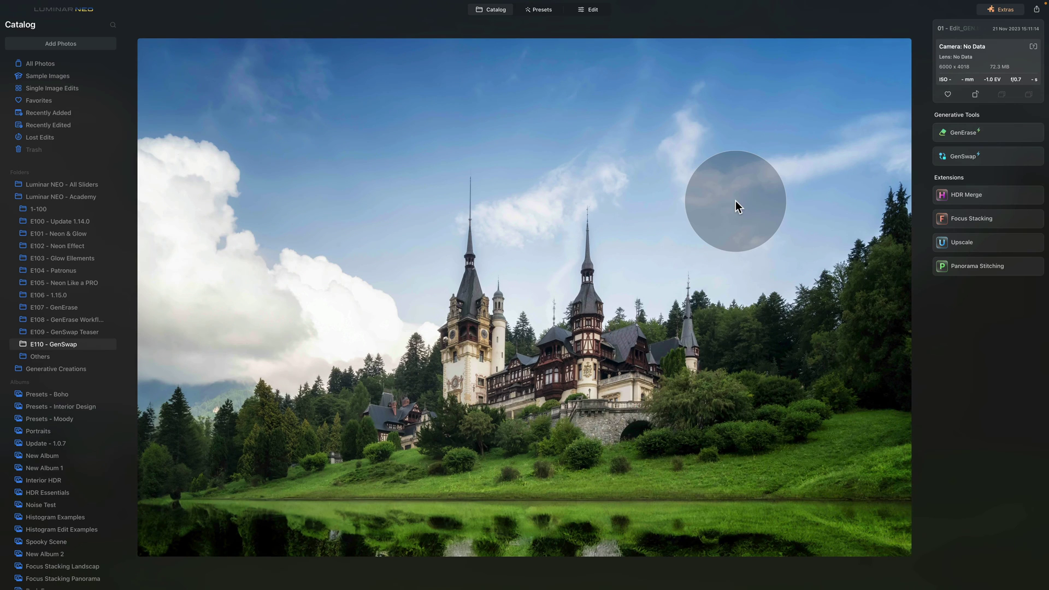
double_click(736, 201)
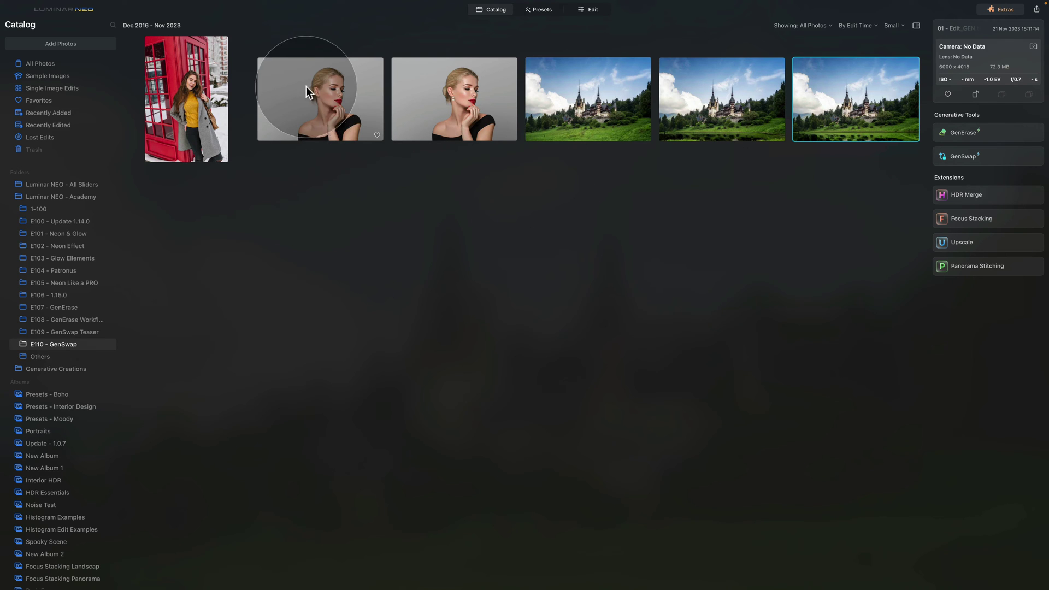
click(319, 98)
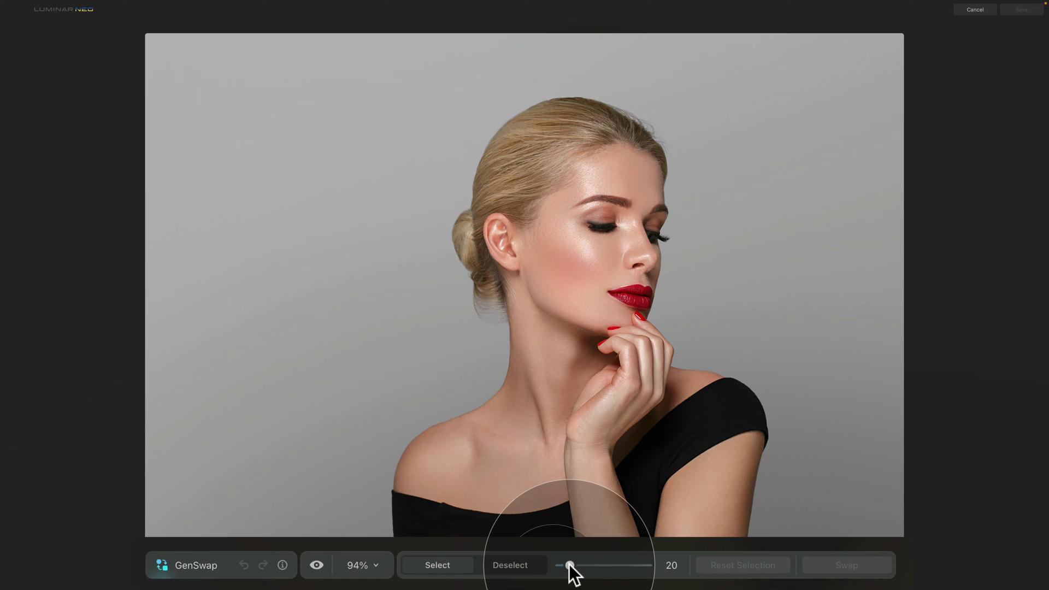
Set the GenSwap brush to 23 and mask the woman's earlobe.
drag(570, 565, 573, 565)
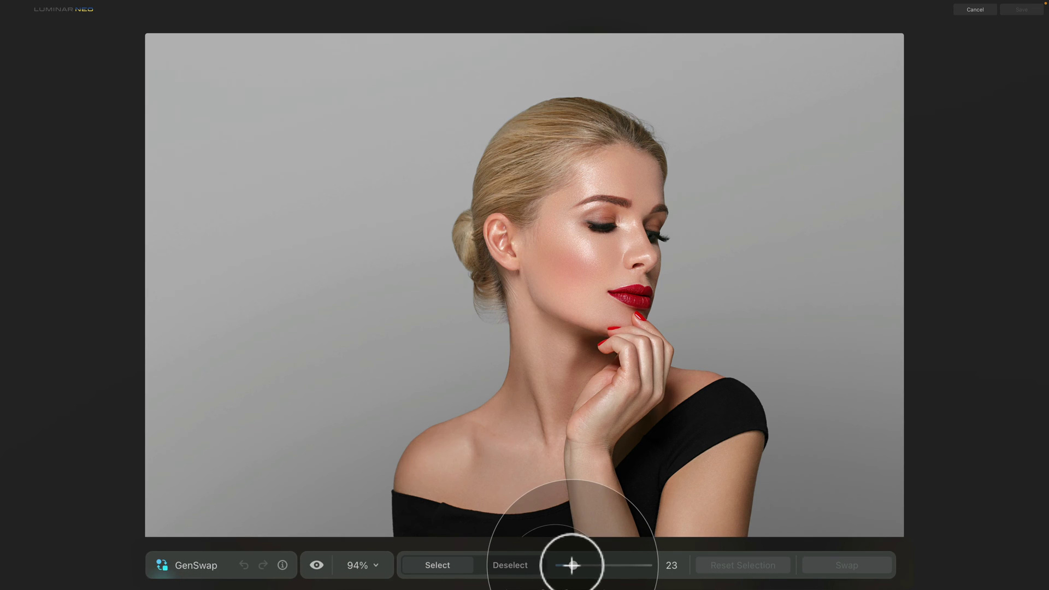
click(510, 269)
drag(511, 271, 508, 278)
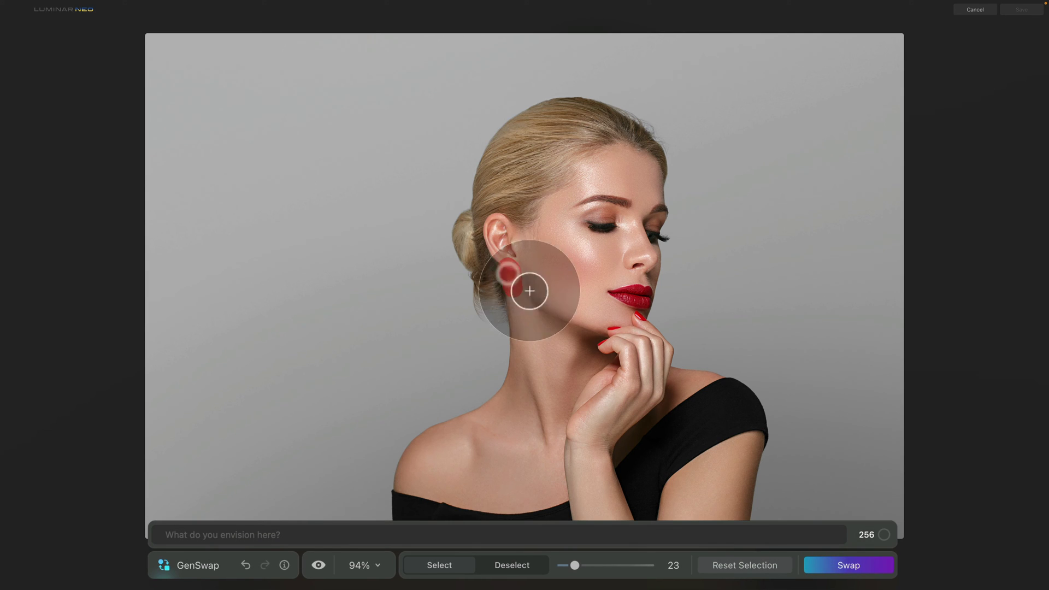
Generate an earring on the marked earlobe with the prompt 'white pearl earring'.
click(319, 533)
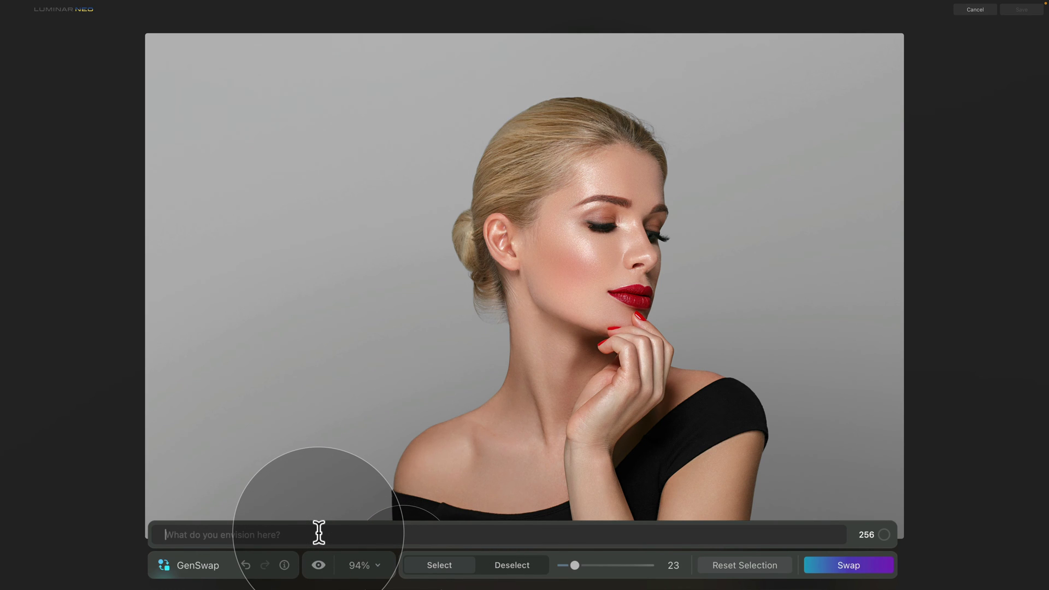
text(white pearl ear)
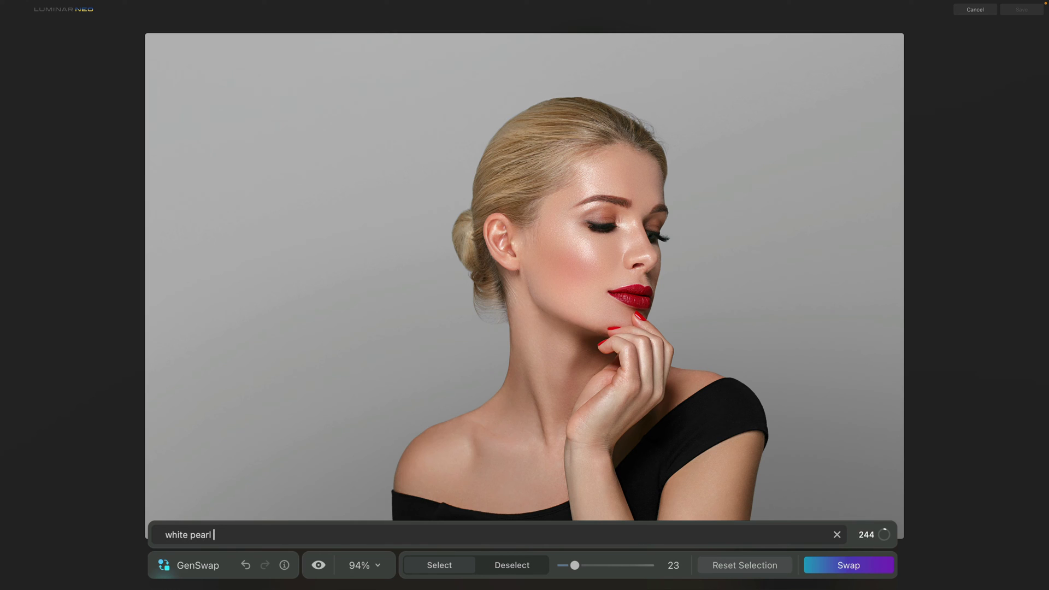
text(ring)
click(871, 565)
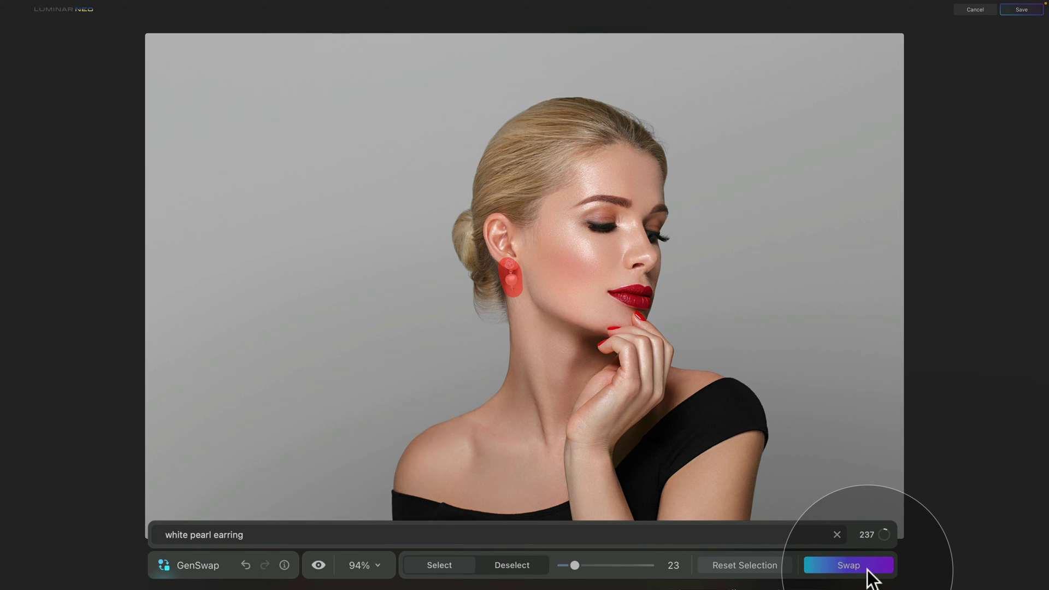
Generate another earring variation and step between the results with undo and redo.
click(872, 564)
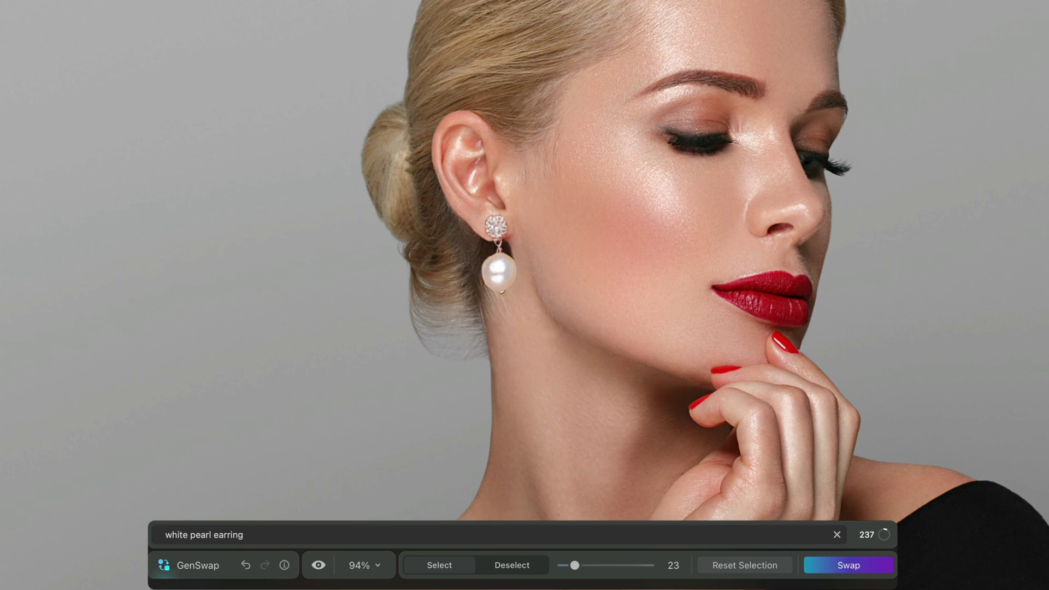
click(245, 565)
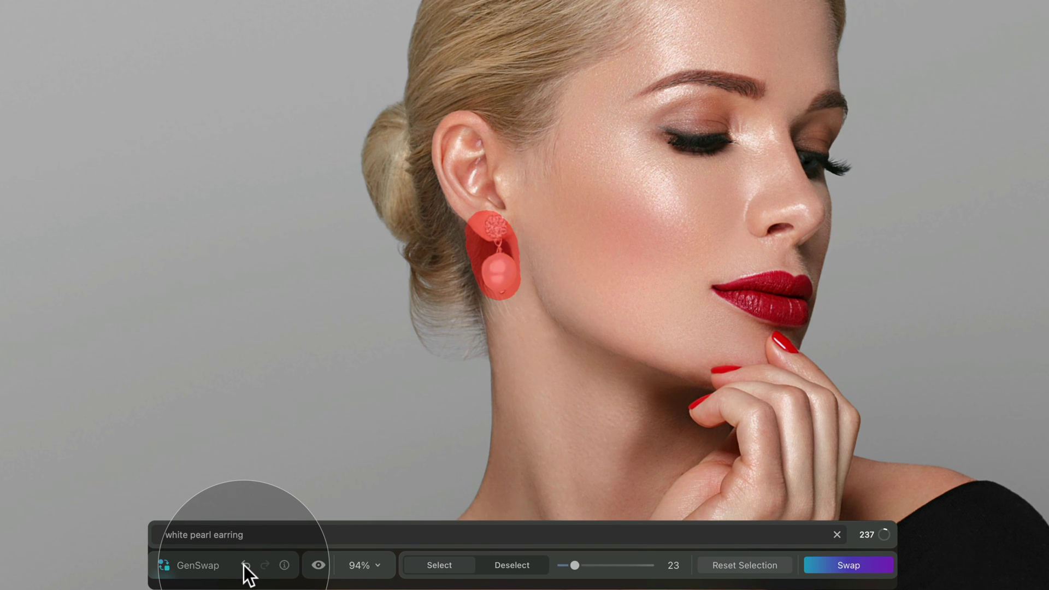
click(243, 565)
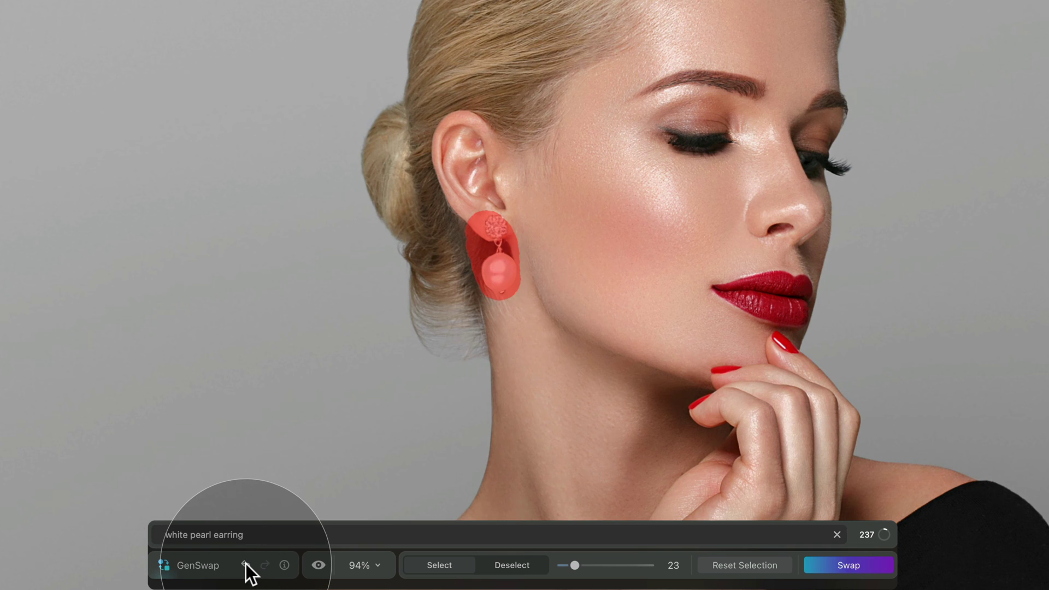
click(246, 564)
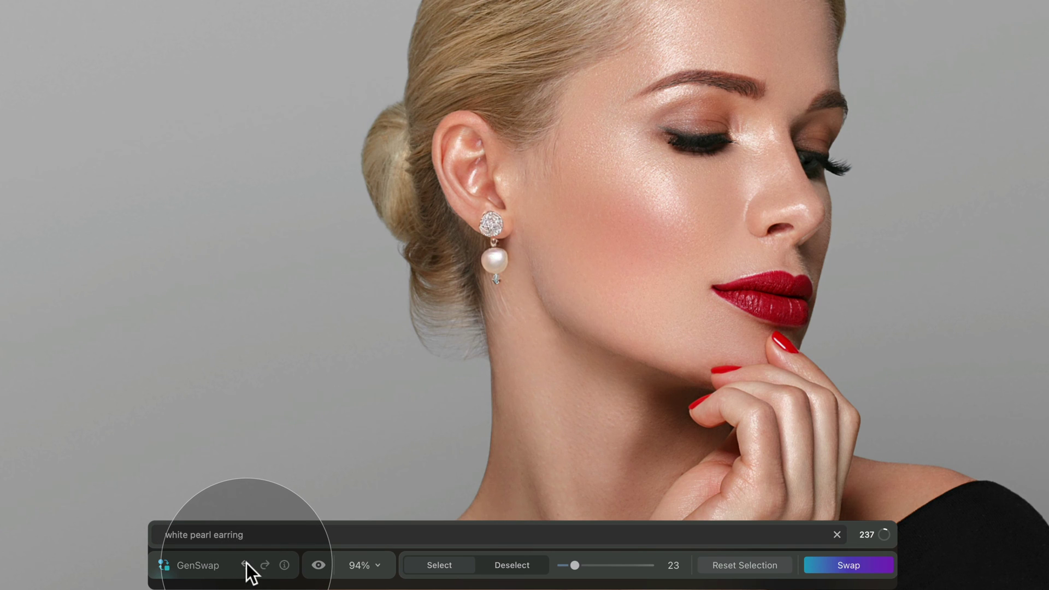
click(247, 563)
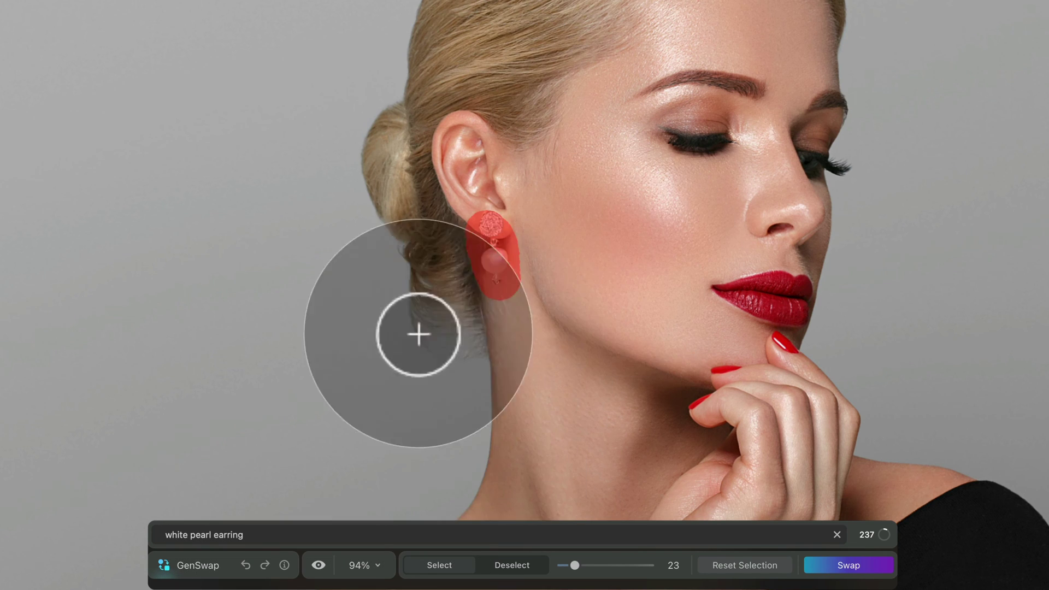
click(266, 565)
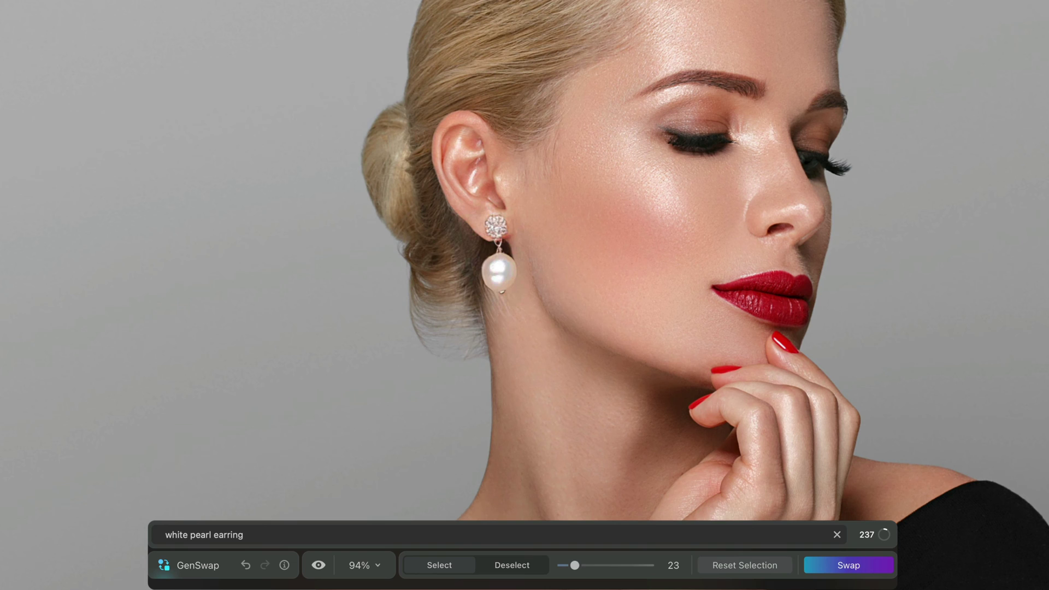
Return to the smaller pearl drop earring and compare it against the original.
click(246, 565)
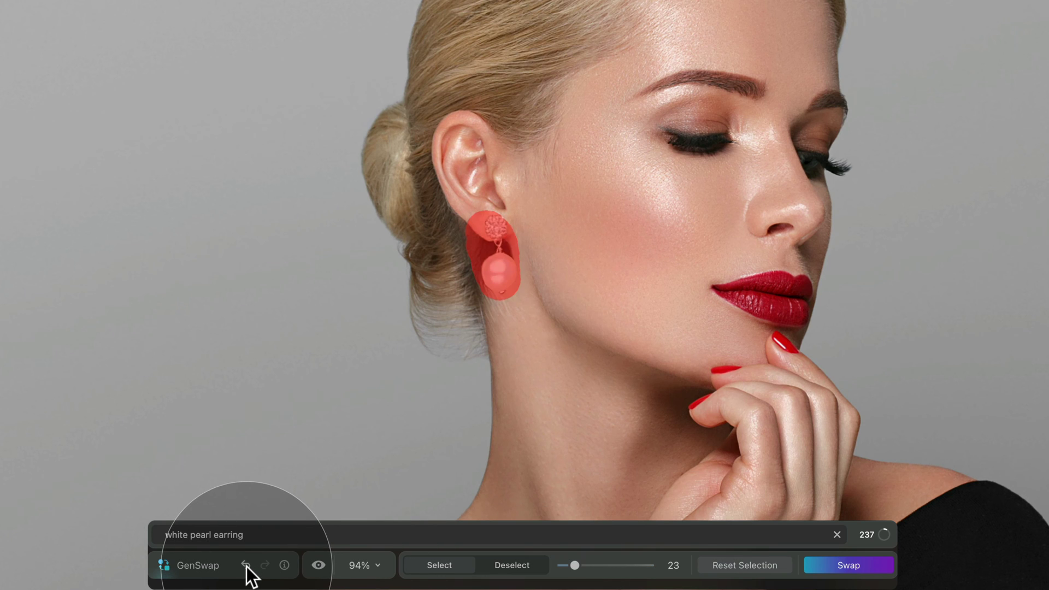
click(246, 565)
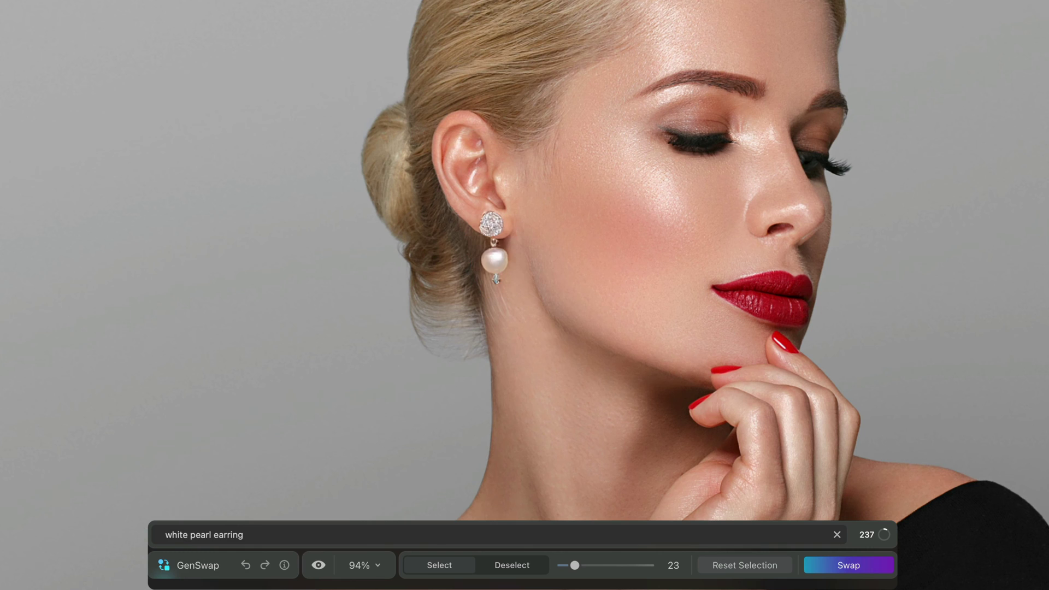
click(318, 563)
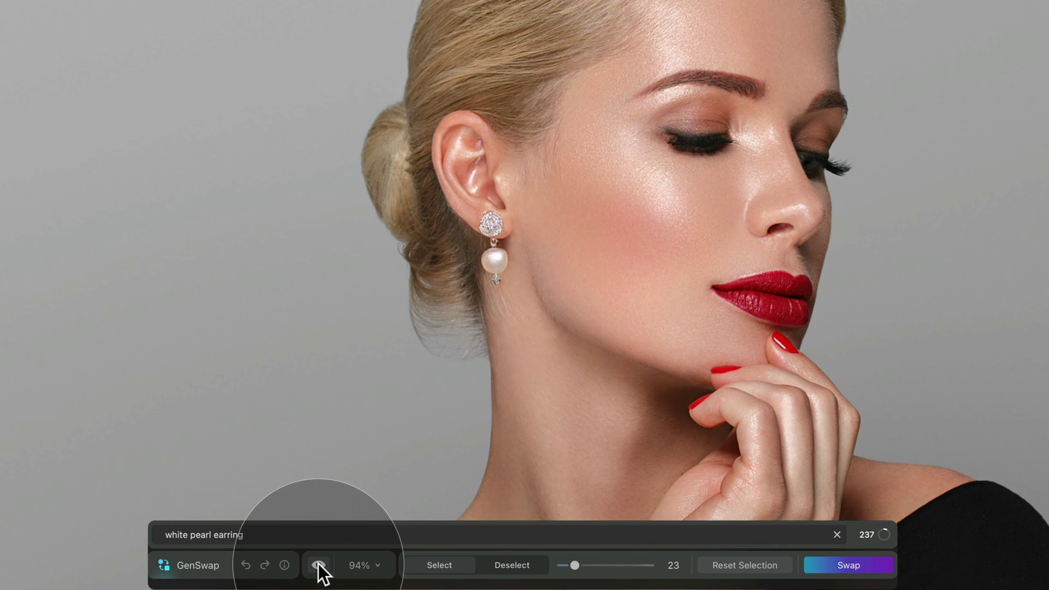
click(319, 564)
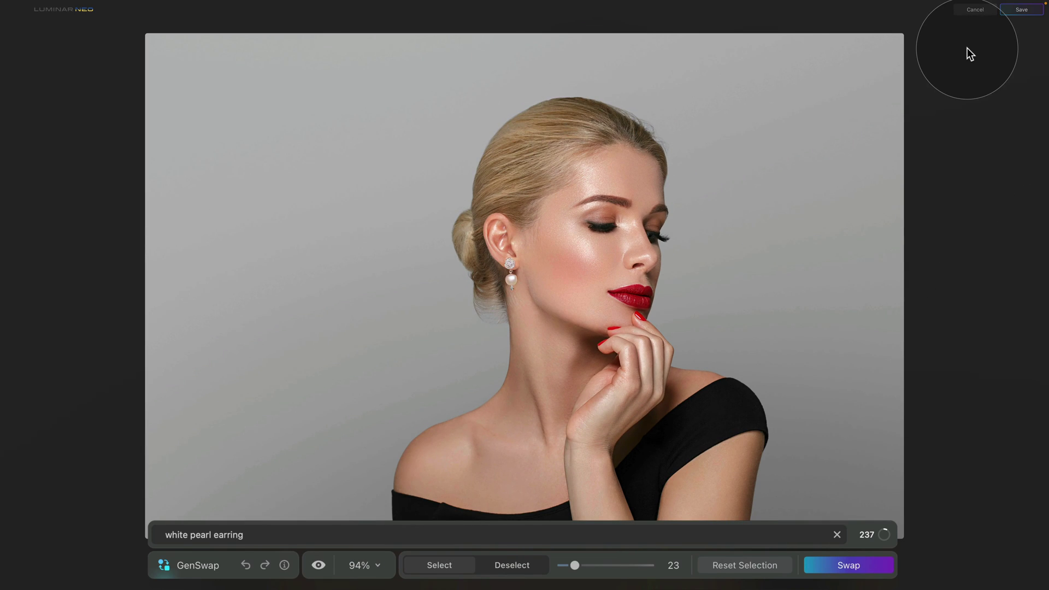
Save the earring portrait, move it into E110 - GenSwap, and select the third portrait.
click(1021, 10)
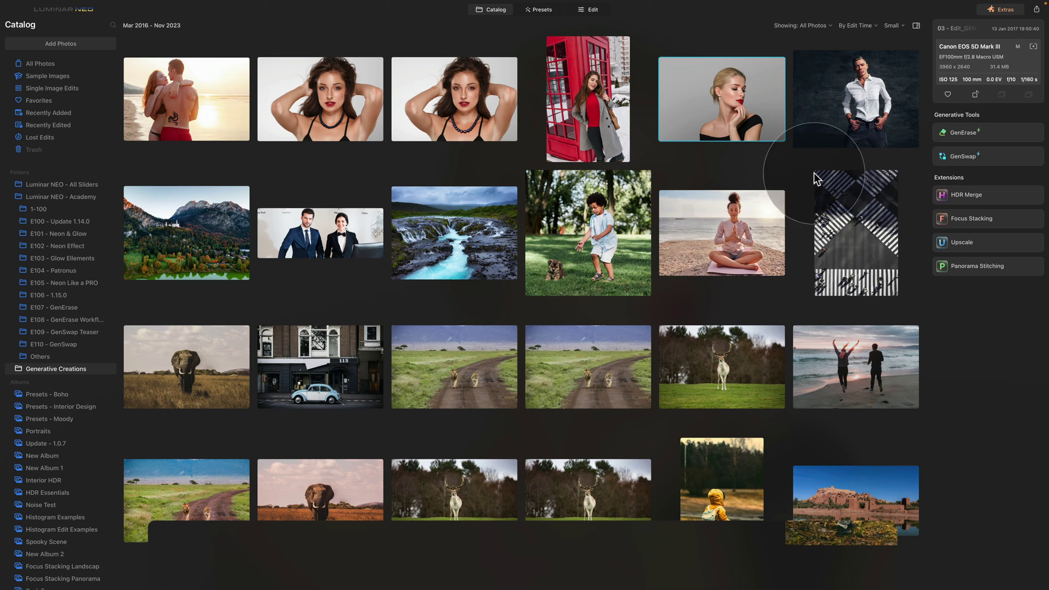
drag(682, 121, 83, 347)
click(80, 345)
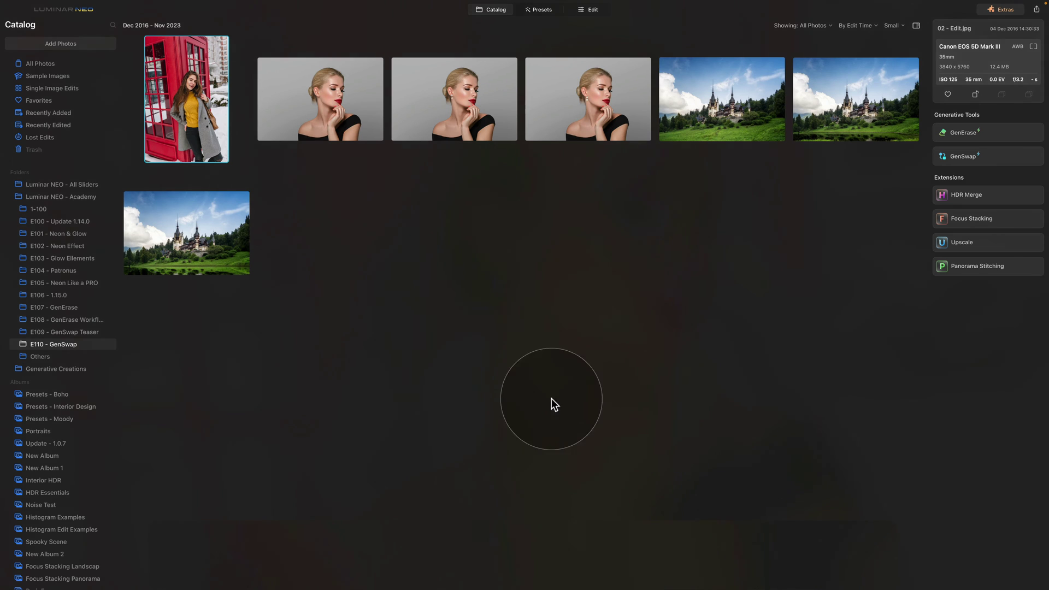
click(585, 107)
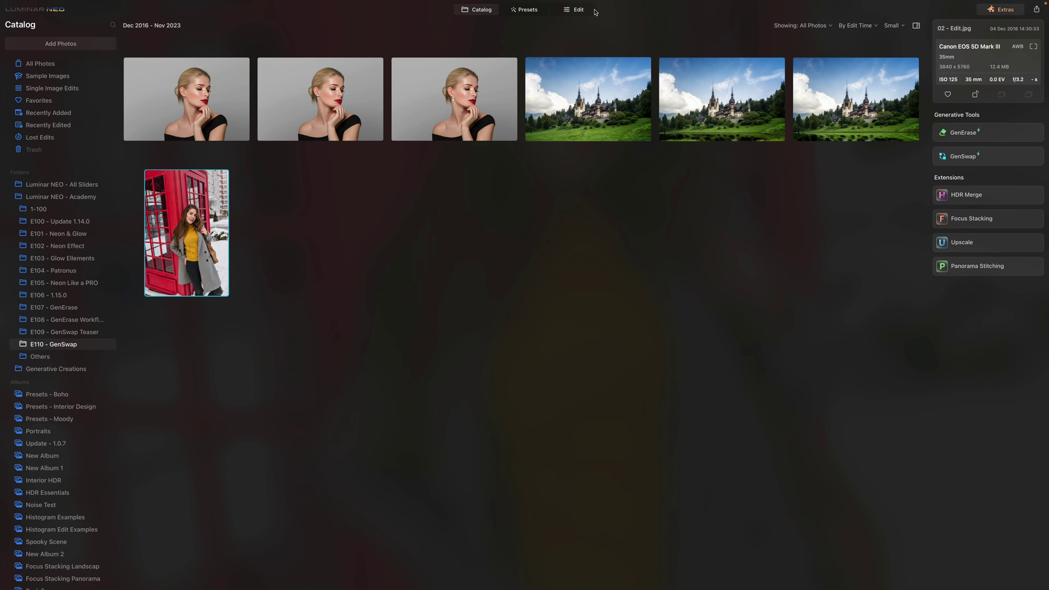
Brighten the phone-box photo: Exposure 0.13, Smart Contrast 8, Blacks -10, Whites 4.
click(579, 9)
click(954, 209)
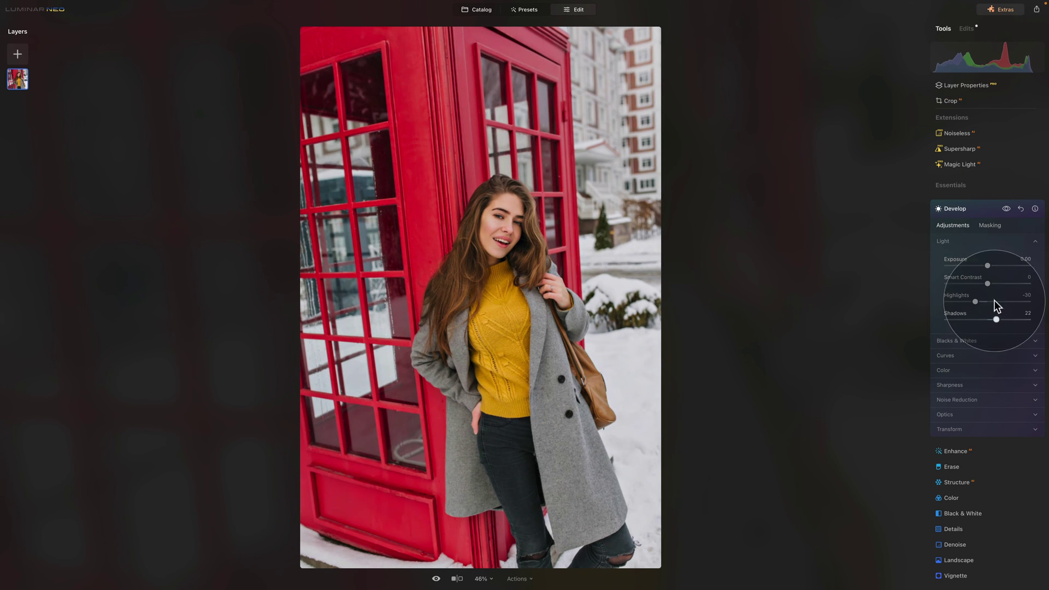
drag(987, 265, 991, 284)
click(957, 341)
drag(988, 365, 991, 385)
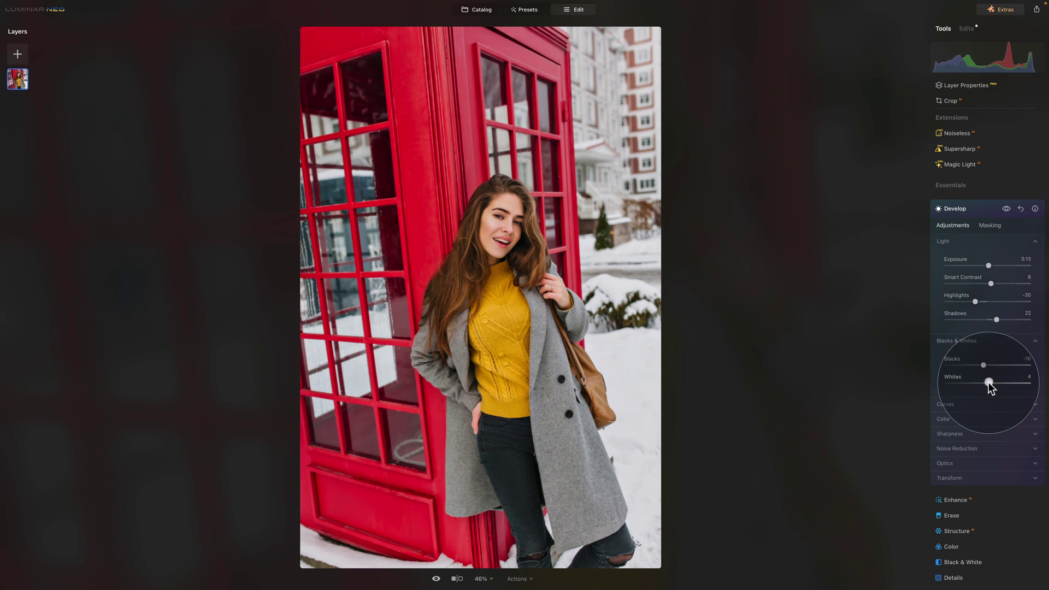
click(954, 463)
scroll(981, 437, down, 1)
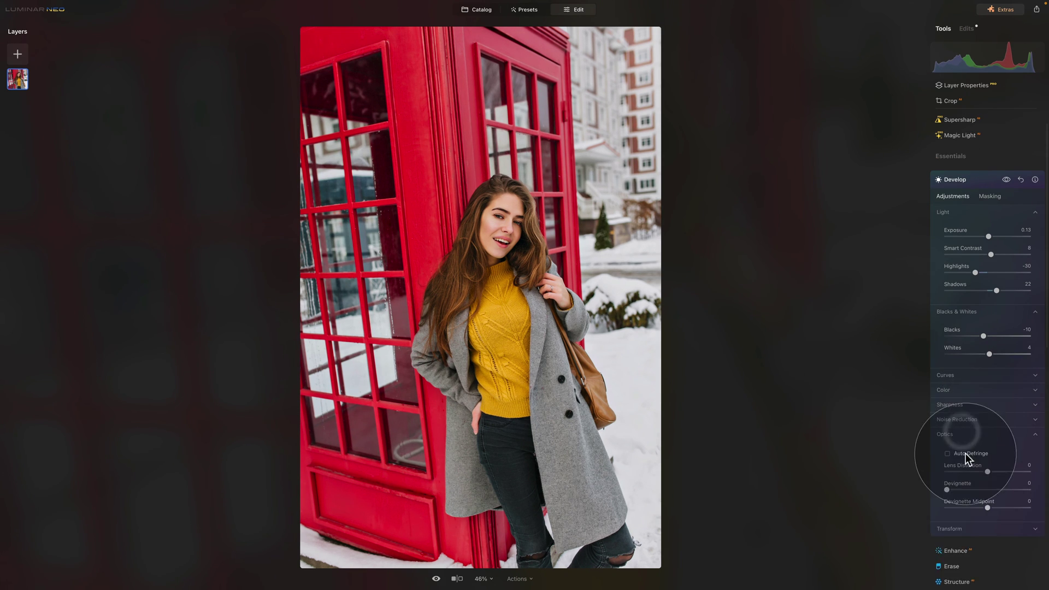
click(966, 213)
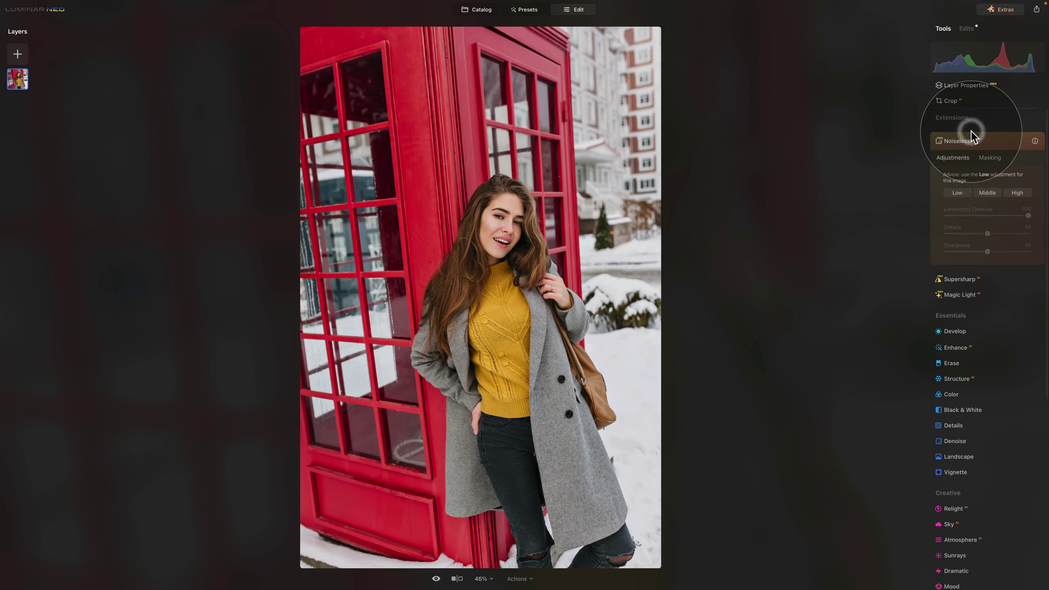
Apply Noiseless Low and Supersharp Low, then return to the catalog.
click(959, 192)
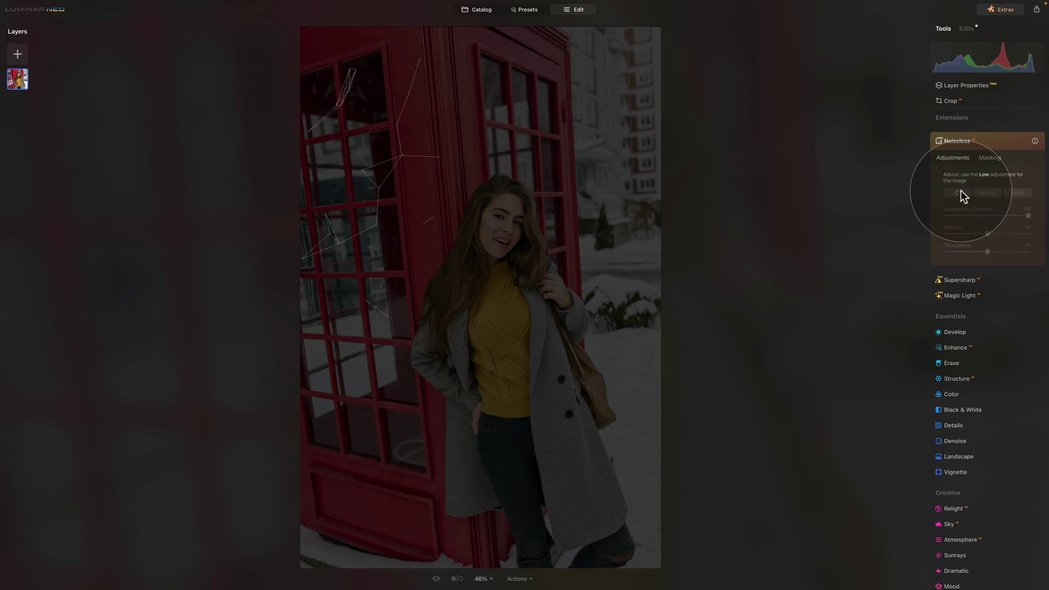
click(965, 149)
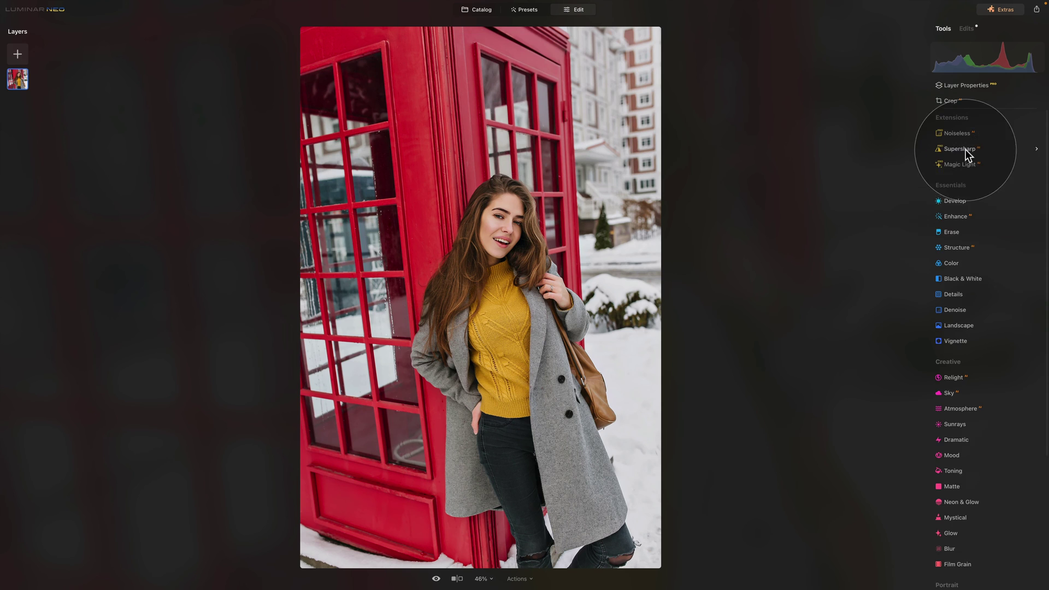
click(957, 204)
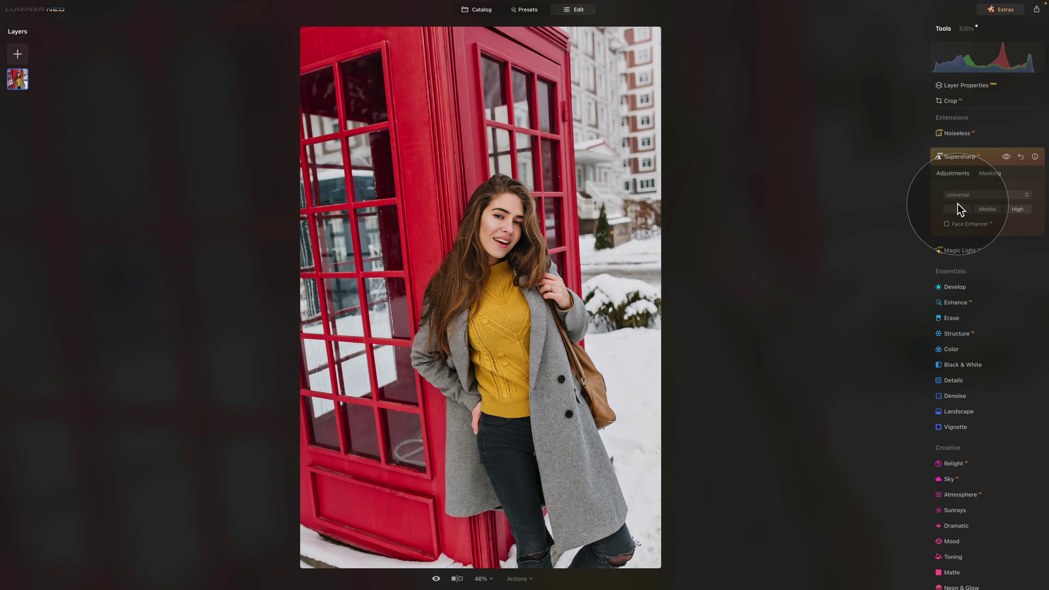
click(970, 156)
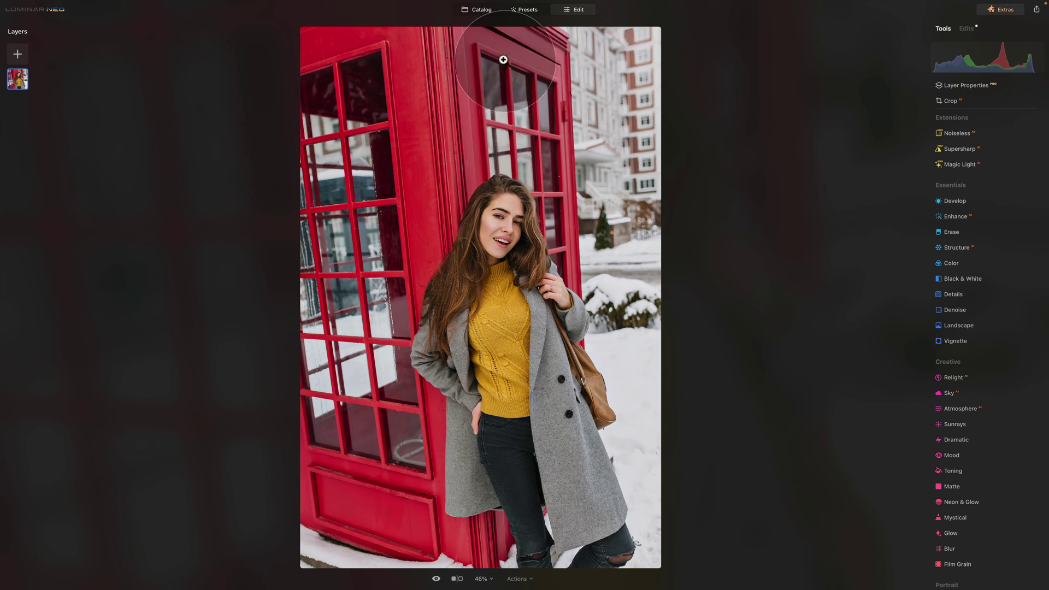
click(480, 9)
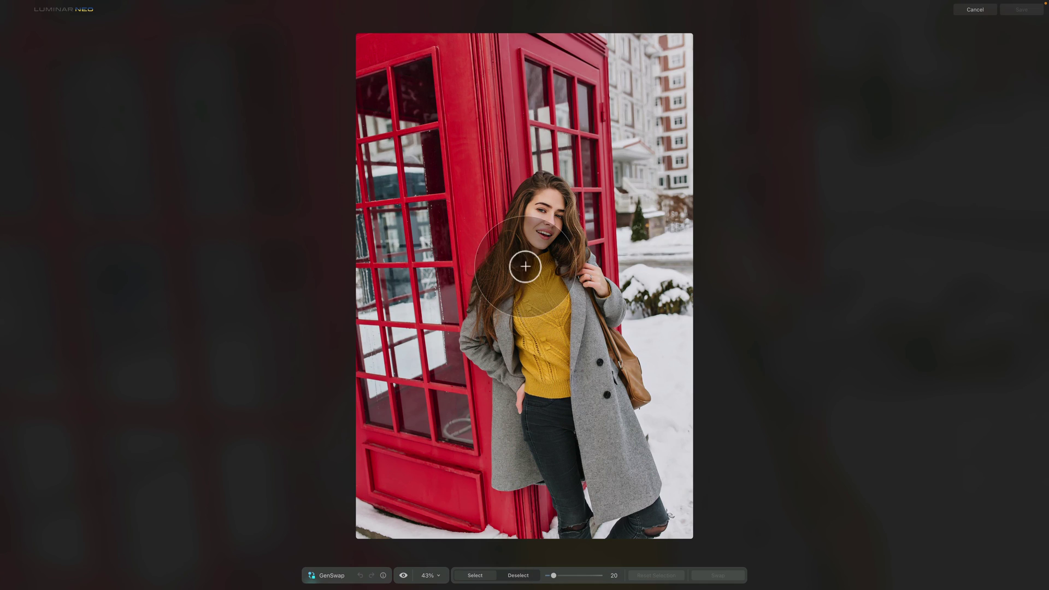
Brush the yellow jumper and swap it using the prompt 'wool jumper red color'.
mouse_move(524, 265)
mouse_down()
mouse_move(552, 252)
mouse_move(570, 317)
mouse_move(571, 383)
mouse_move(539, 397)
mouse_move(514, 296)
mouse_move(547, 271)
mouse_move(559, 298)
mouse_move(548, 382)
mouse_move(546, 307)
mouse_up()
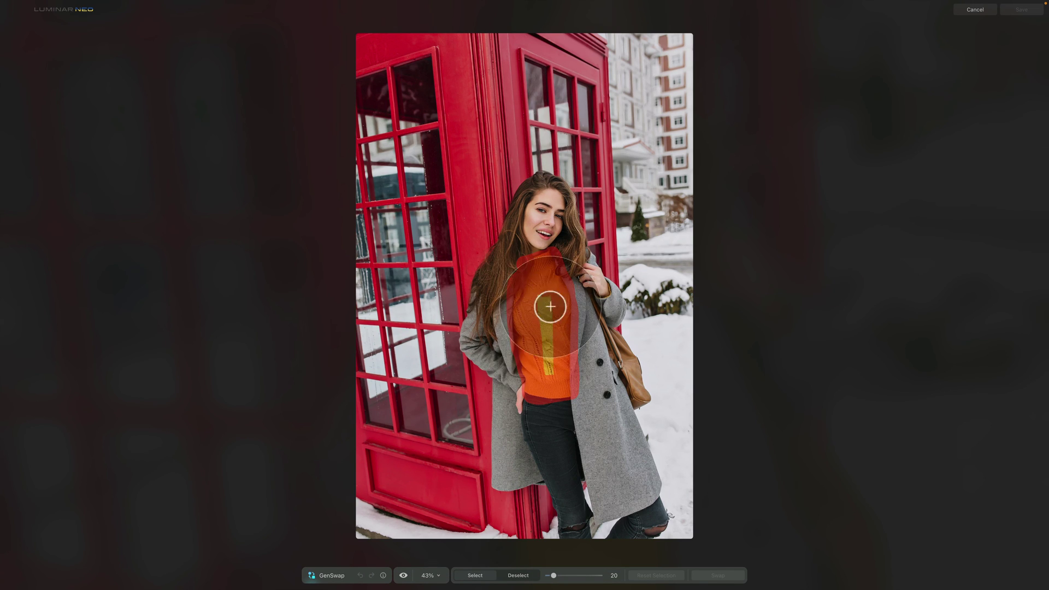
click(365, 557)
text(wool jumber )
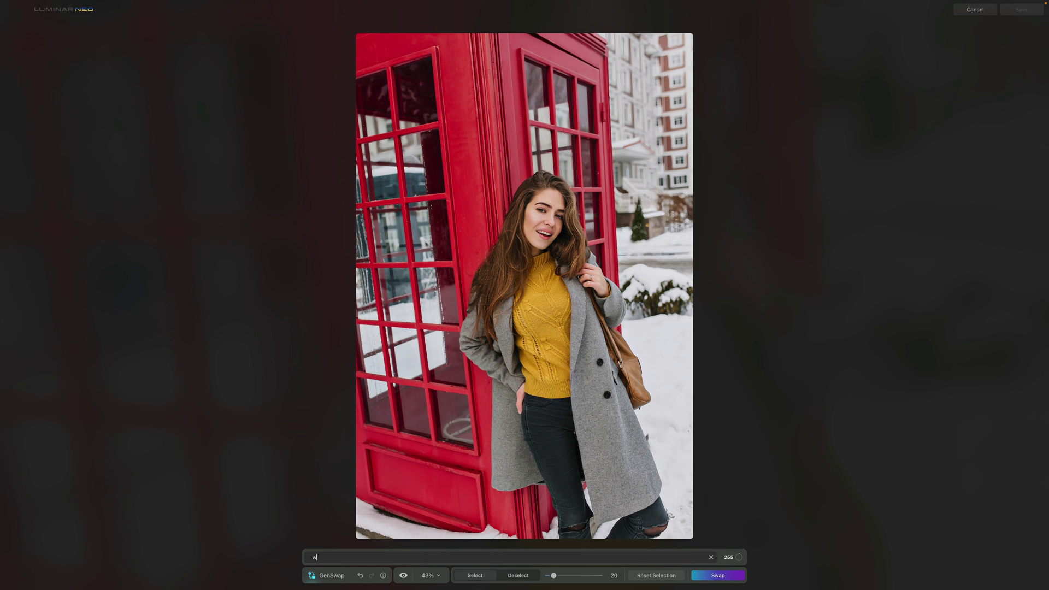
text(re)
text(d color)
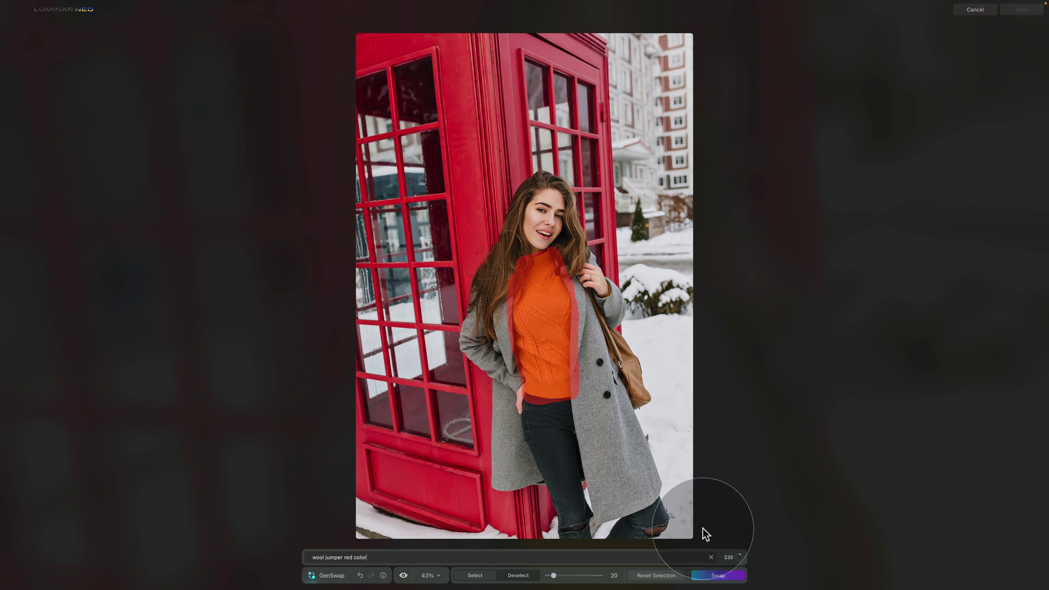
click(718, 576)
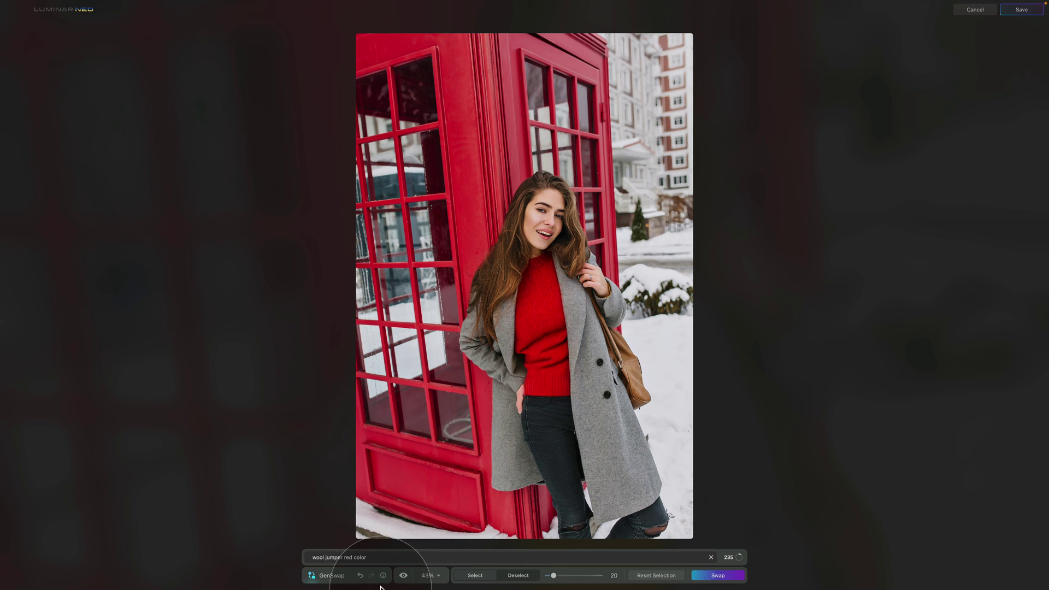
Brush the background buildings, swap them for 'old London street with buildings', and save.
mouse_move(616, 38)
mouse_down()
mouse_move(634, 257)
mouse_move(693, 266)
mouse_move(691, 43)
mouse_move(643, 38)
mouse_move(648, 145)
mouse_move(678, 236)
mouse_move(653, 54)
mouse_up()
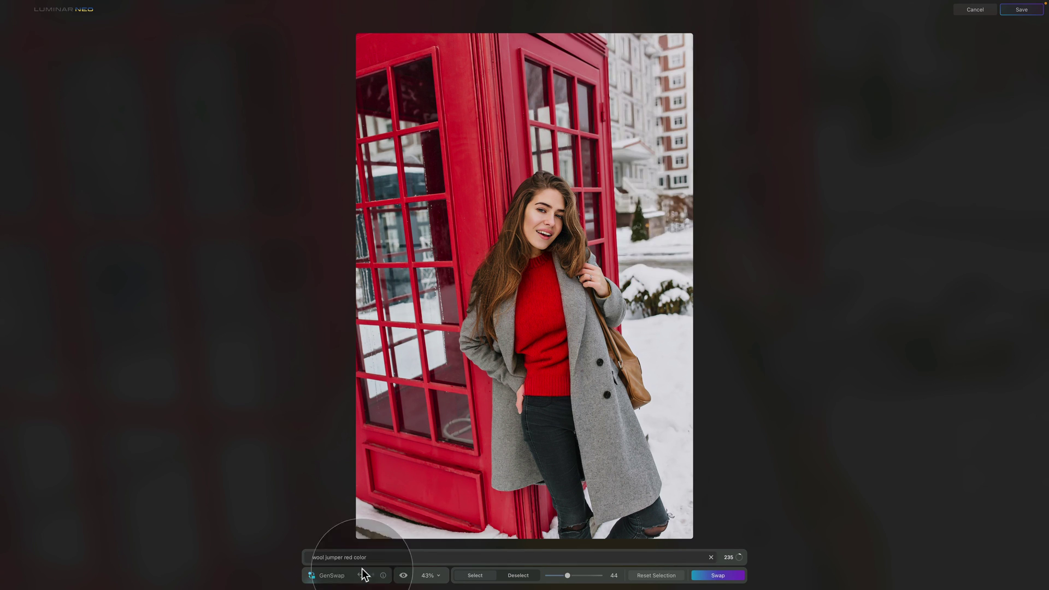
triple_click(440, 556)
text(old London street with buildings)
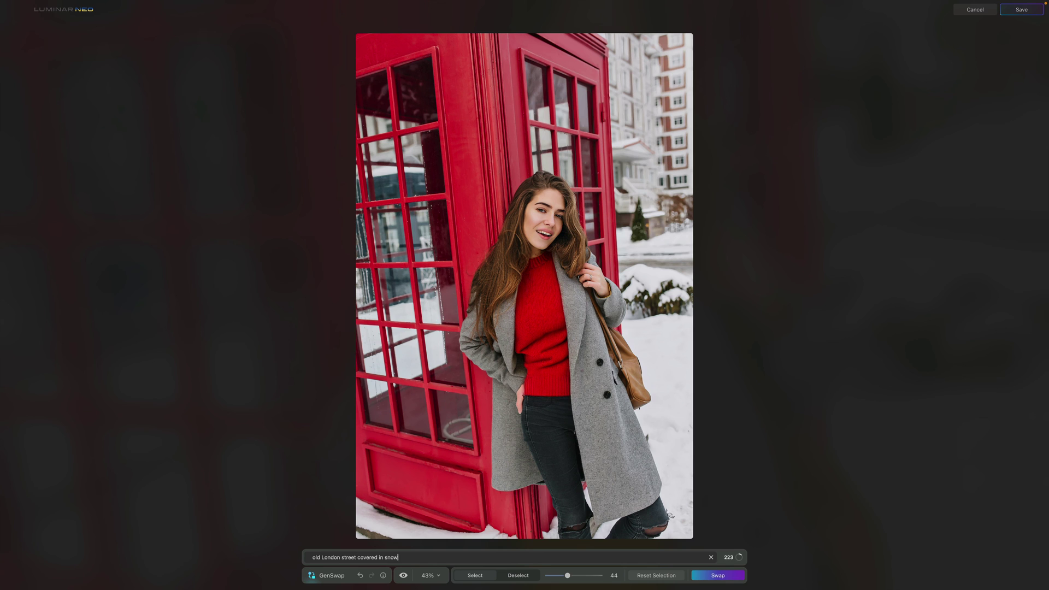
click(728, 576)
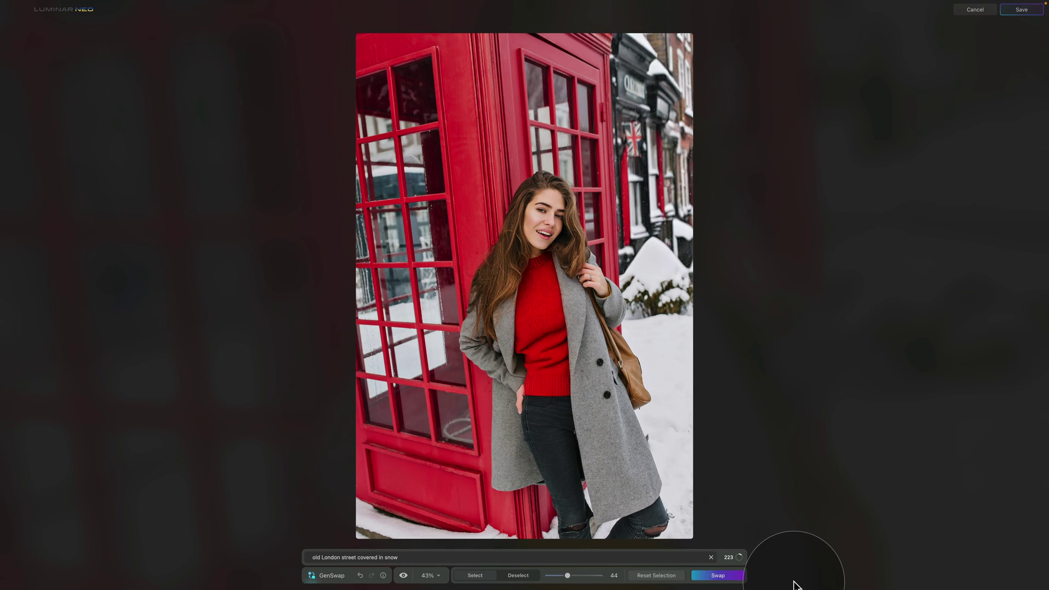
click(1025, 10)
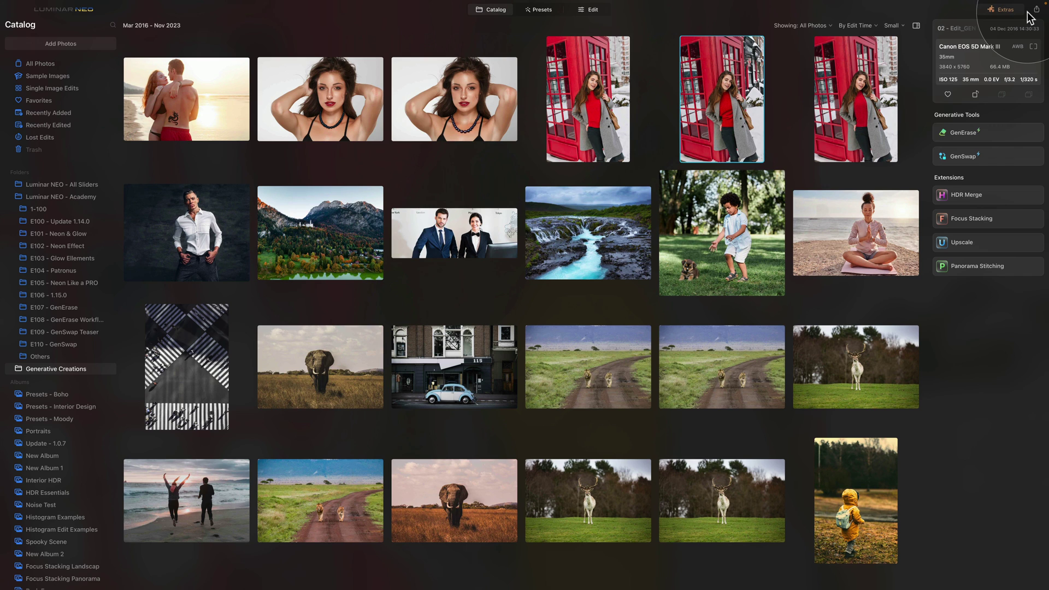
Move the red-jumper photo into E110 - GenSwap, open it, and briefly check Vignette and Mood.
drag(727, 93, 93, 349)
click(91, 347)
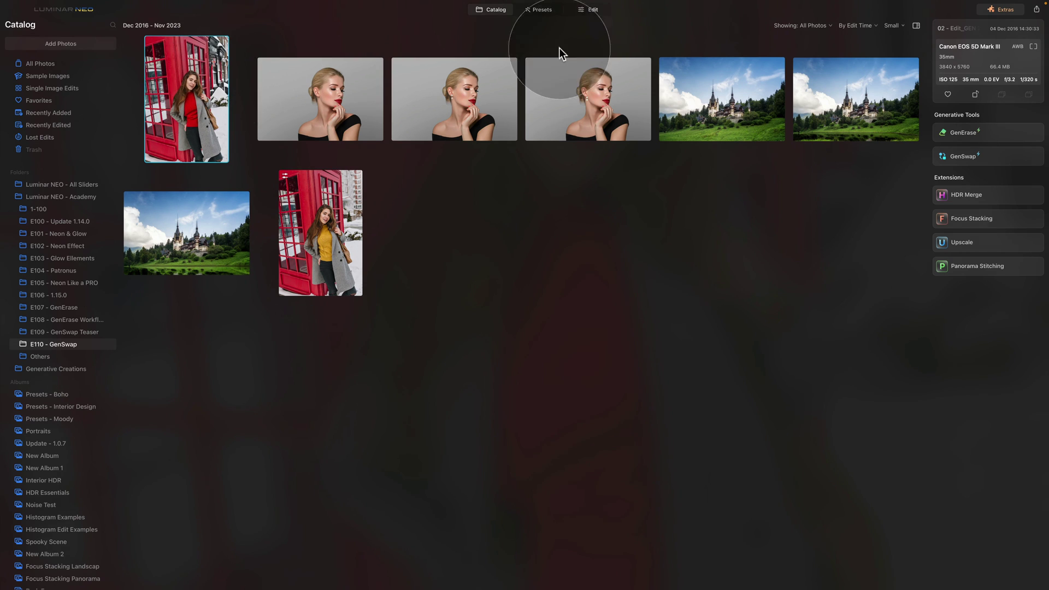
click(598, 11)
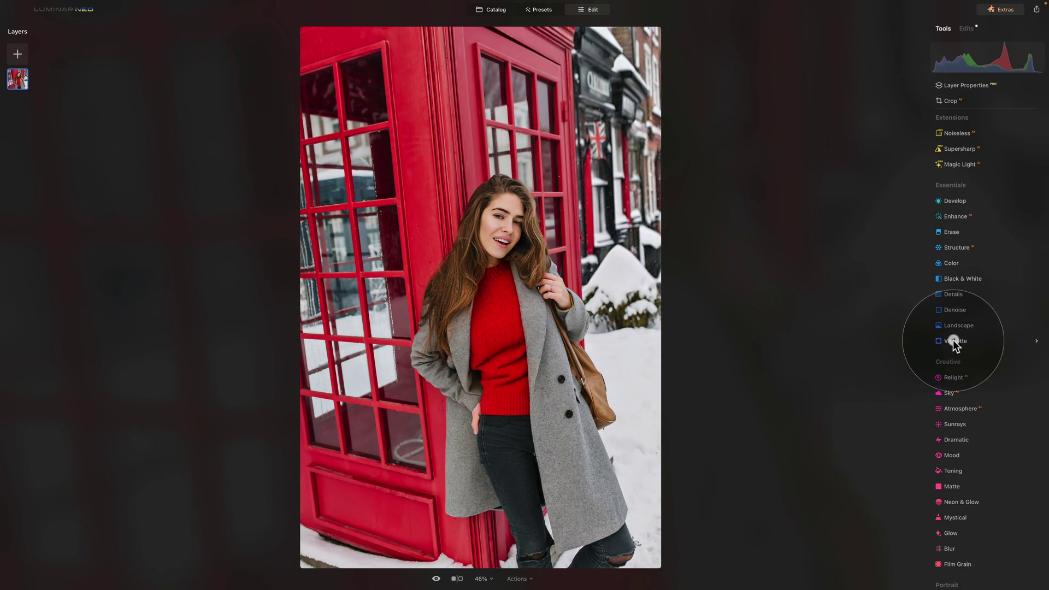
click(952, 340)
click(956, 341)
scroll(978, 382, down, 2)
click(952, 340)
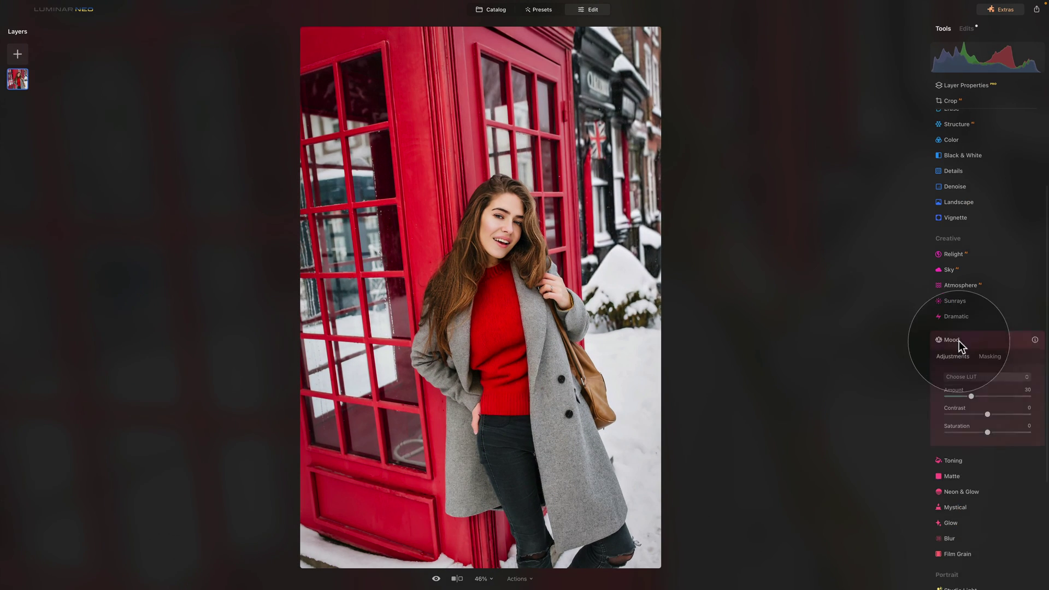
click(483, 9)
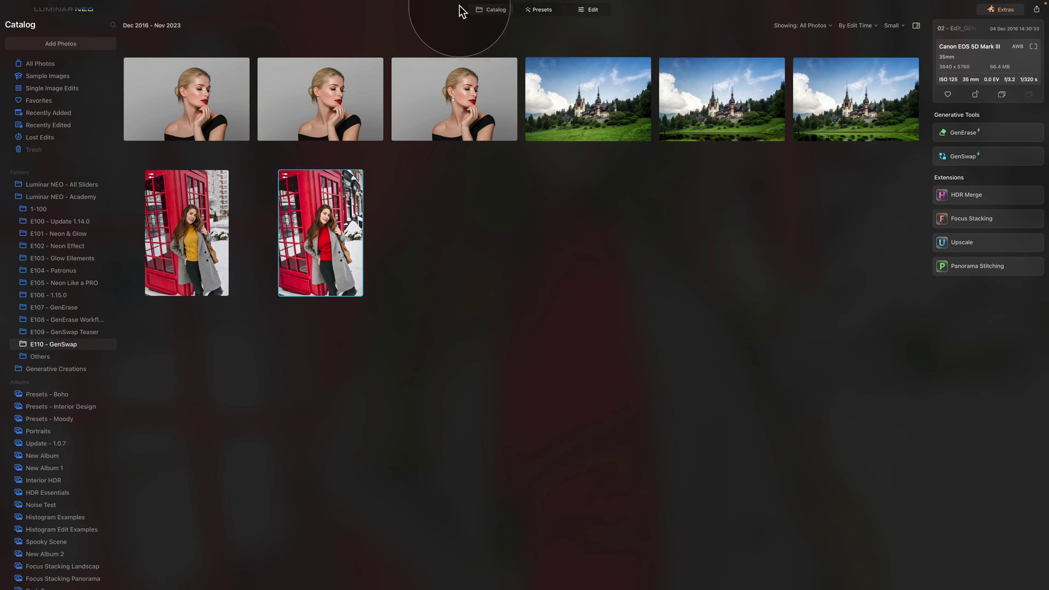
Open the red-jumper phone-box photo in the single-image view.
double_click(217, 202)
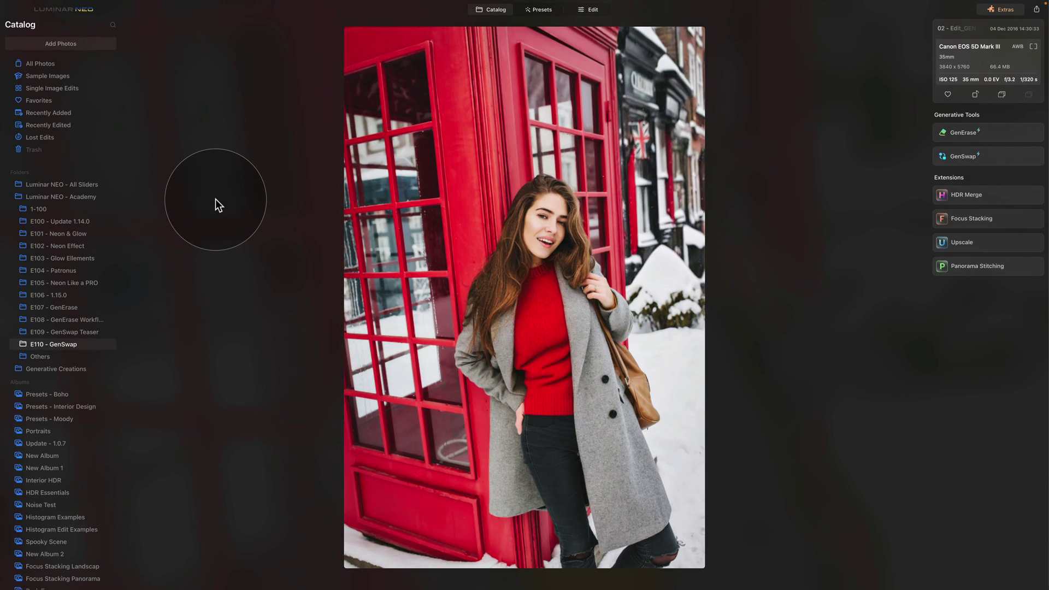